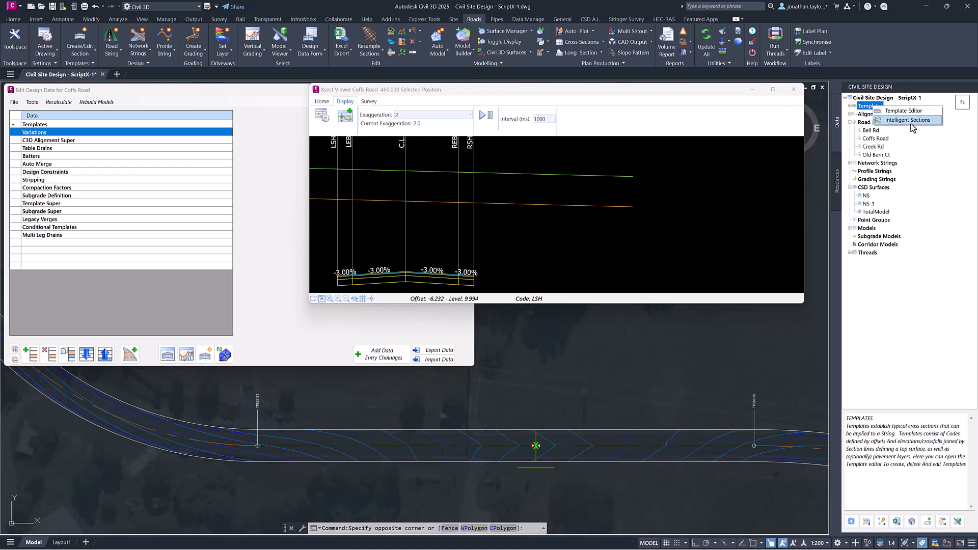
Step: Move the cross-section viewer clear of the Coffs Road design data and add the custom variation "Insert - Benching in Cut"
click(594, 93)
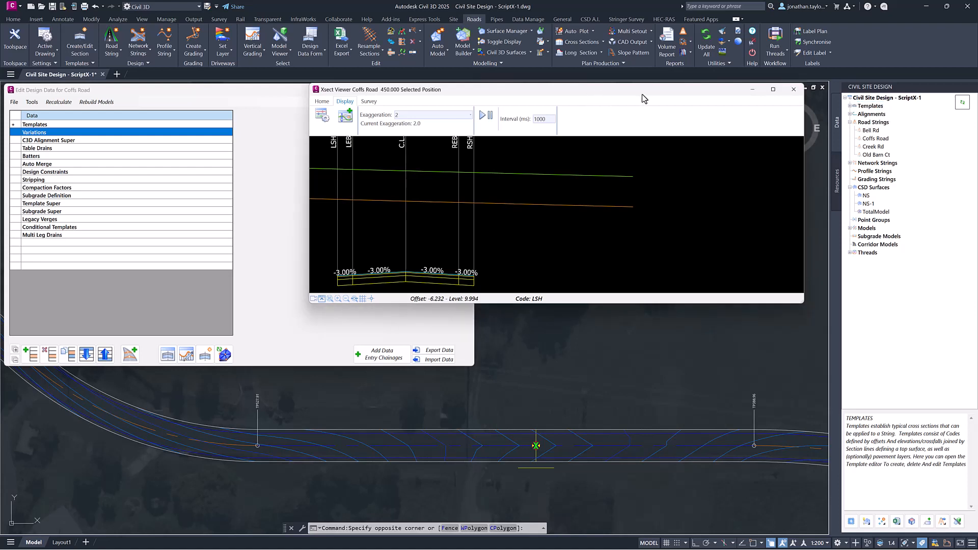
drag(642, 93, 752, 93)
click(127, 133)
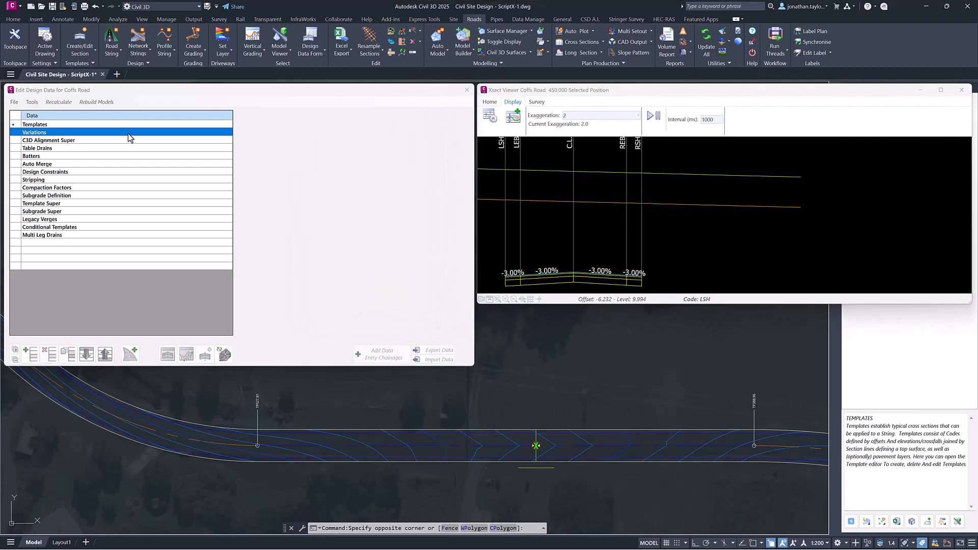
double_click(296, 131)
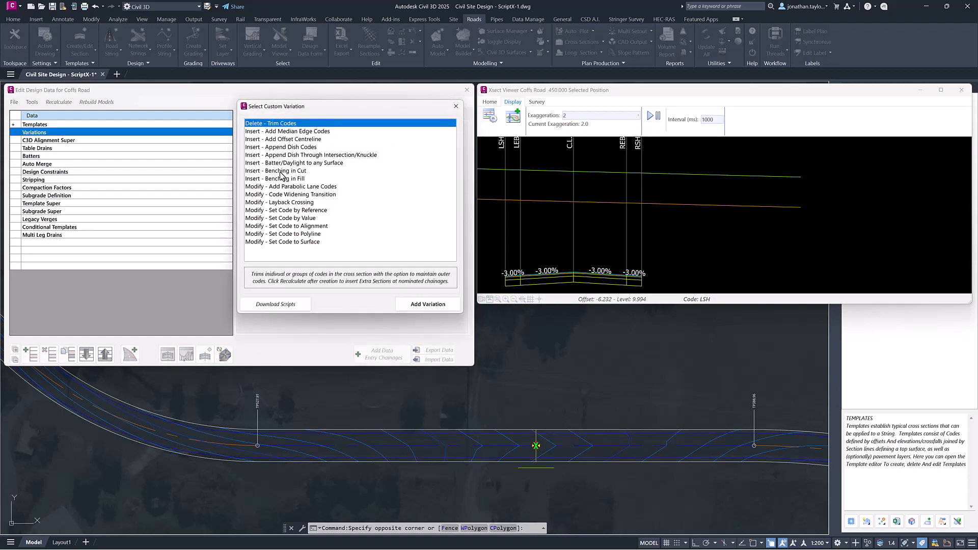
click(281, 172)
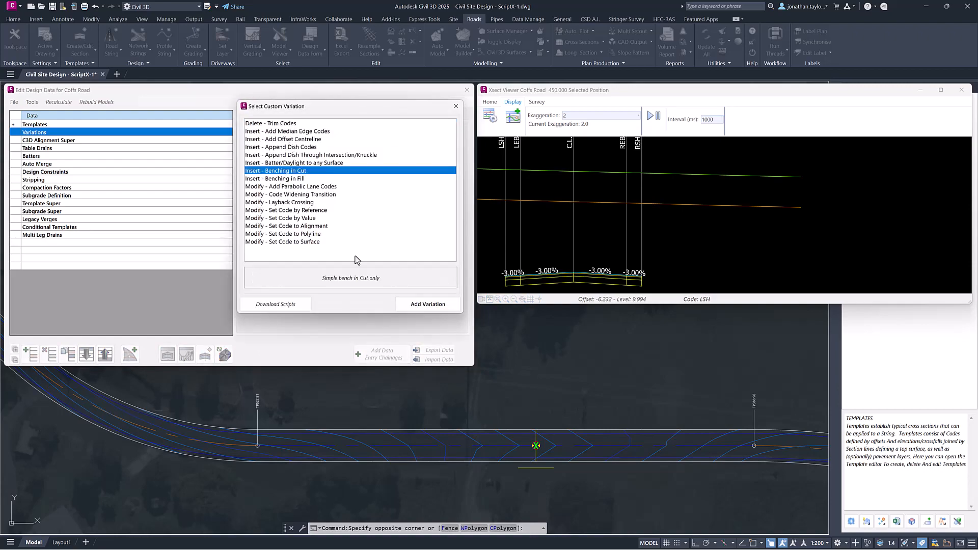
click(428, 304)
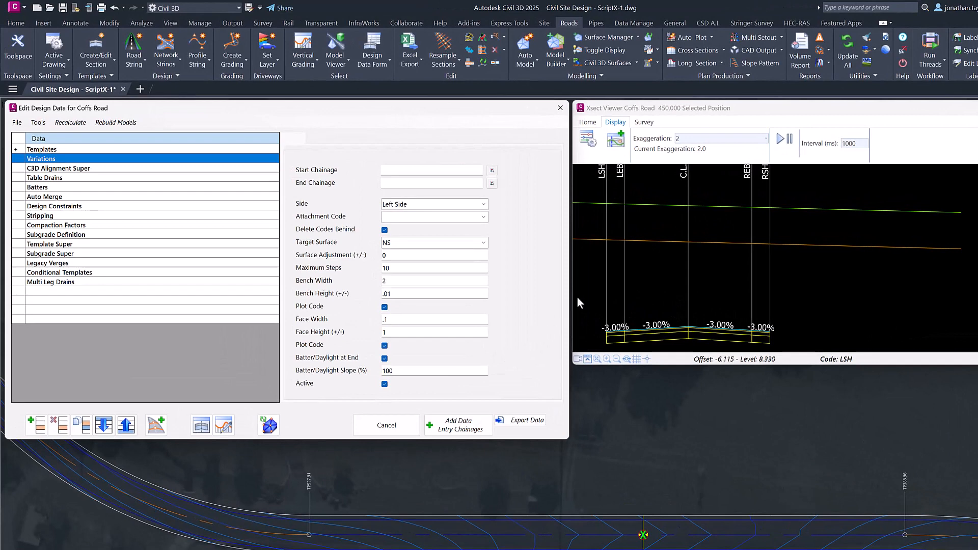
Step: Set the benching variation's start chainage to 400 and end chainage to 500
click(431, 171)
text(400)
click(425, 183)
text(500)
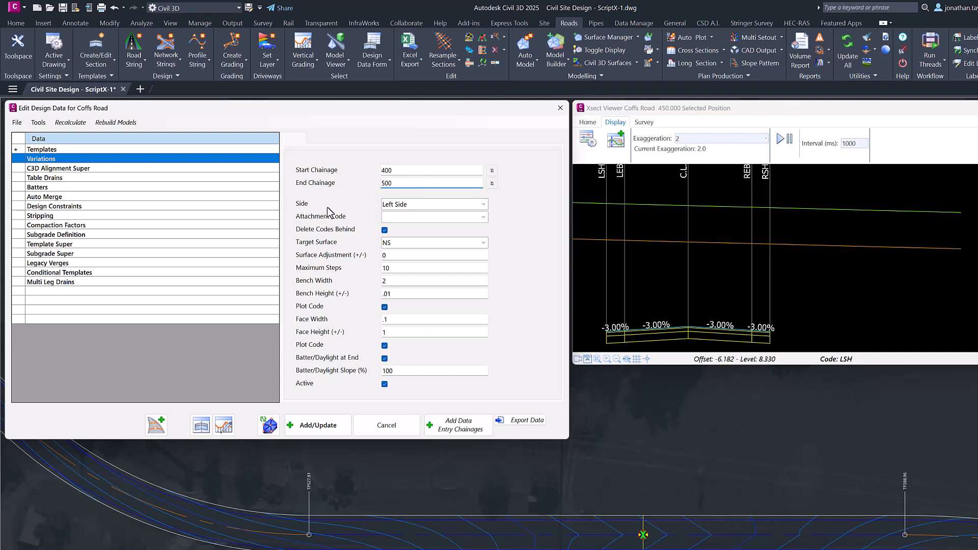
Step: Apply the benching to the Right Side at attachment code RSH, with Delete Codes Behind turned off
click(483, 206)
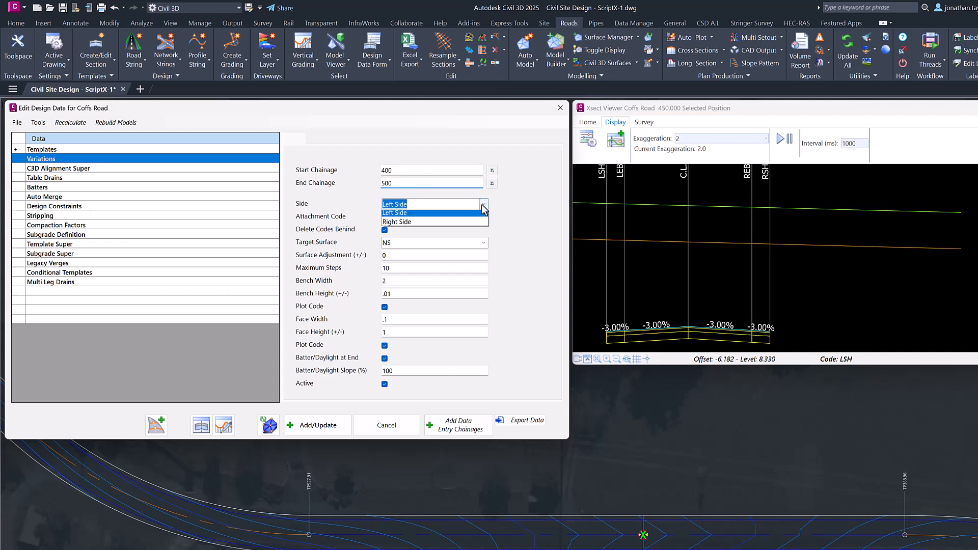
click(451, 223)
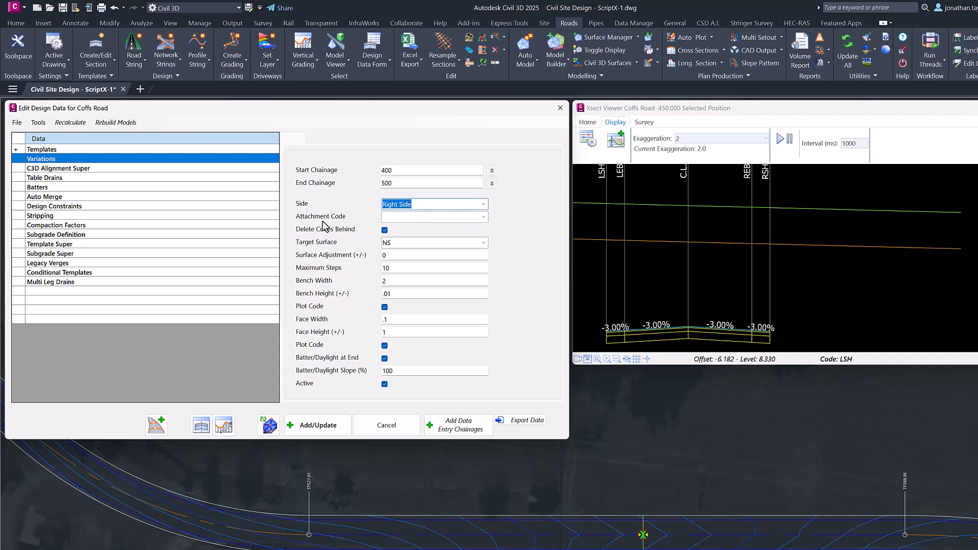
click(483, 217)
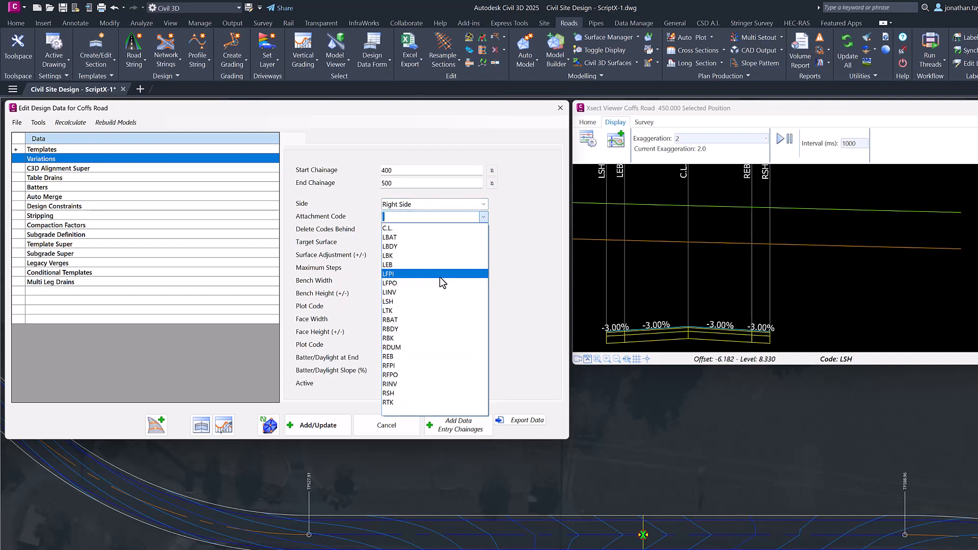
click(400, 394)
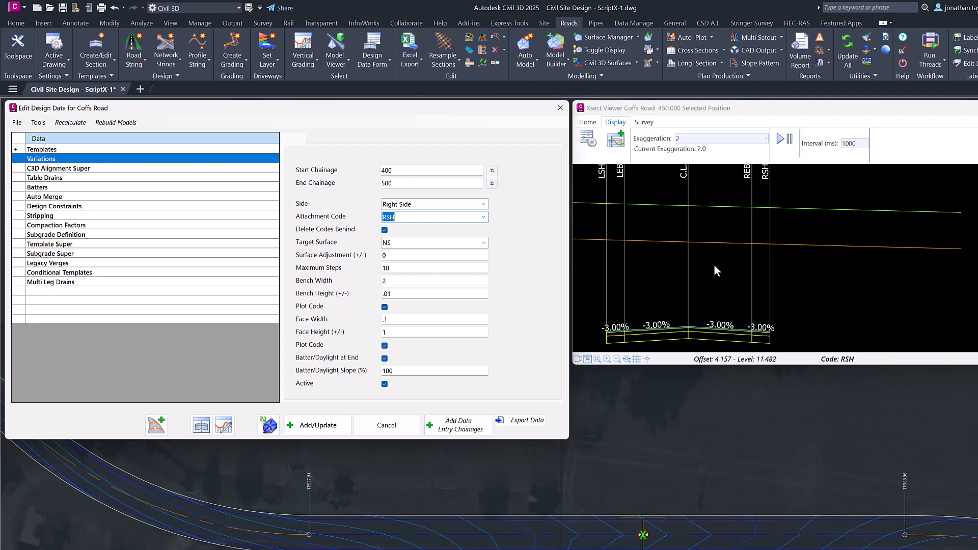
click(384, 231)
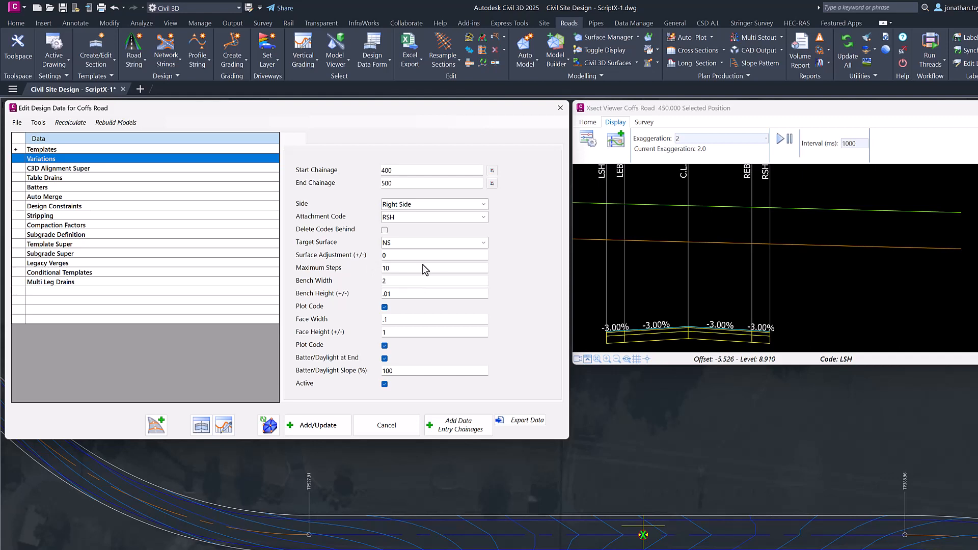
Step: Set the bench width to 1, keep the bench height at .01, and turn off Plot Code for the bench
double_click(384, 283)
text(1)
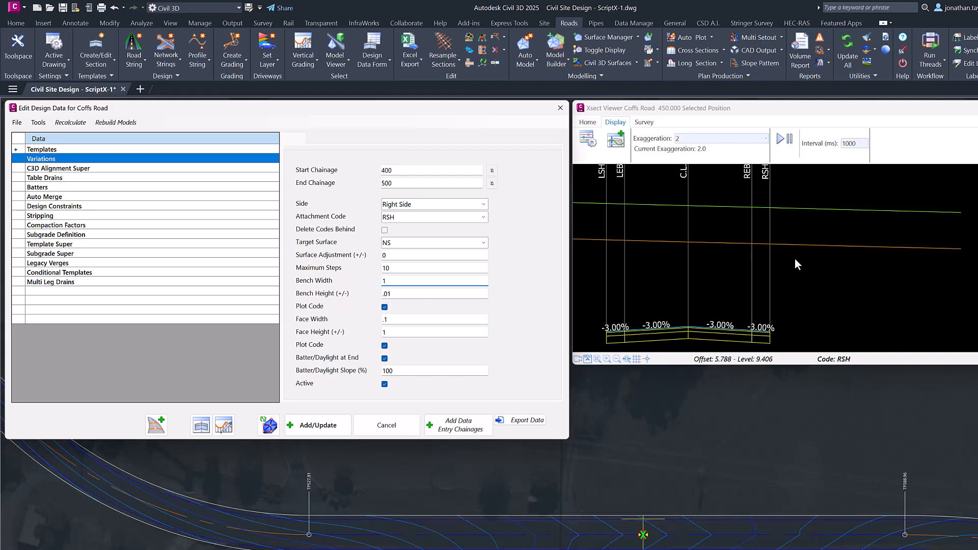
click(411, 295)
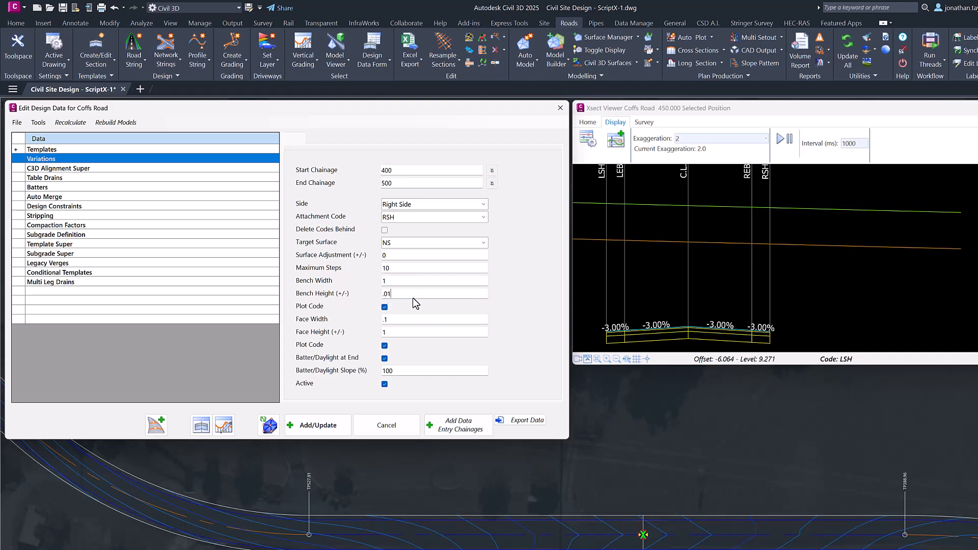
click(385, 307)
Step: Set the face height to .5, turn off Batter/Daylight at End, and add the benching variation to the road
click(391, 334)
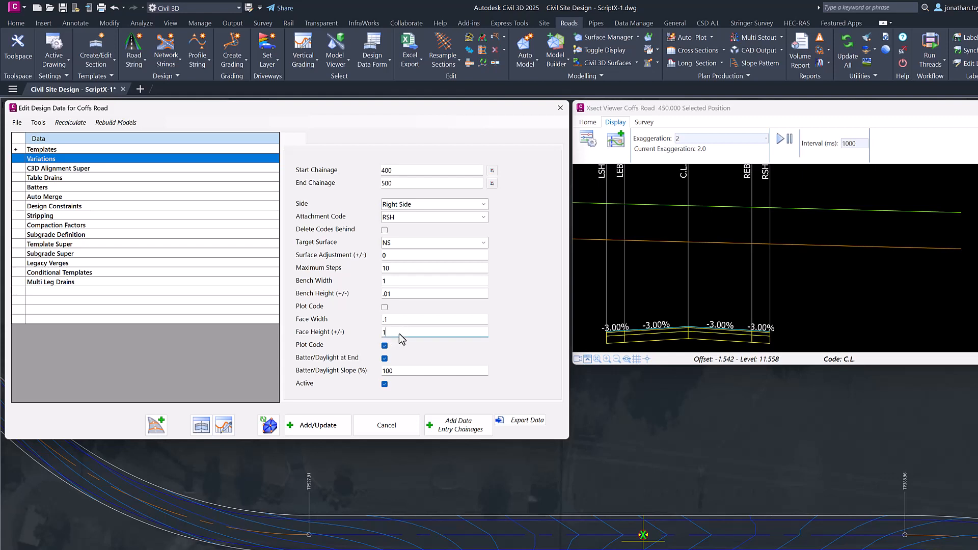
key(BackSpace)
text(.5)
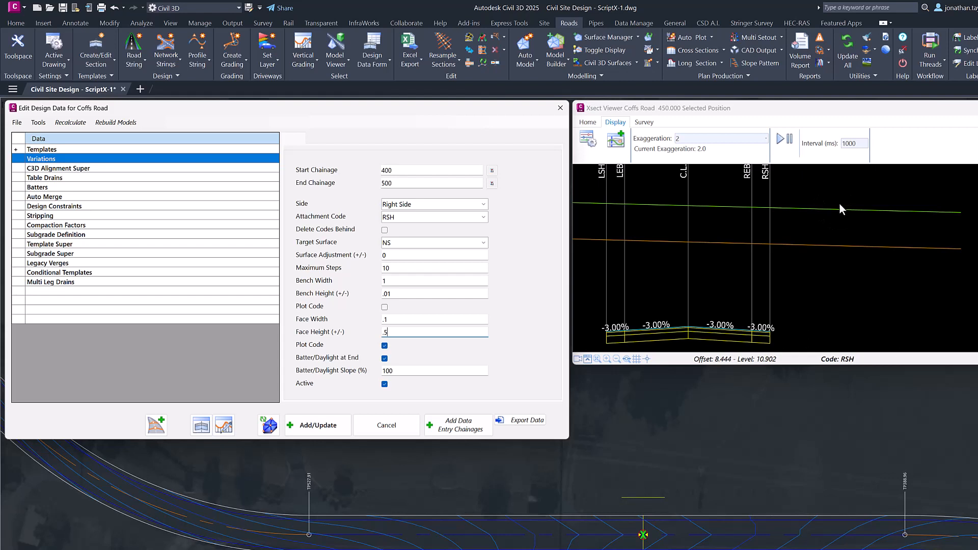
click(384, 360)
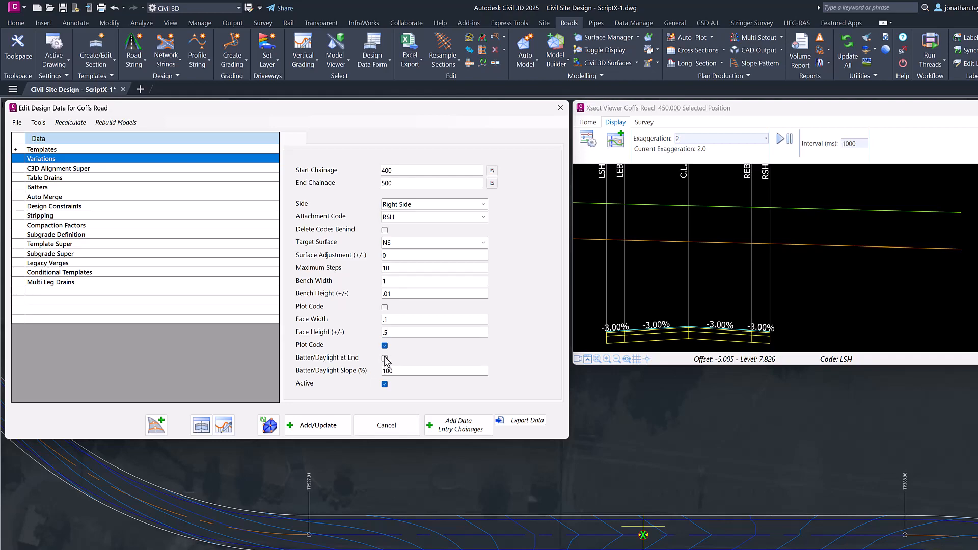
click(314, 426)
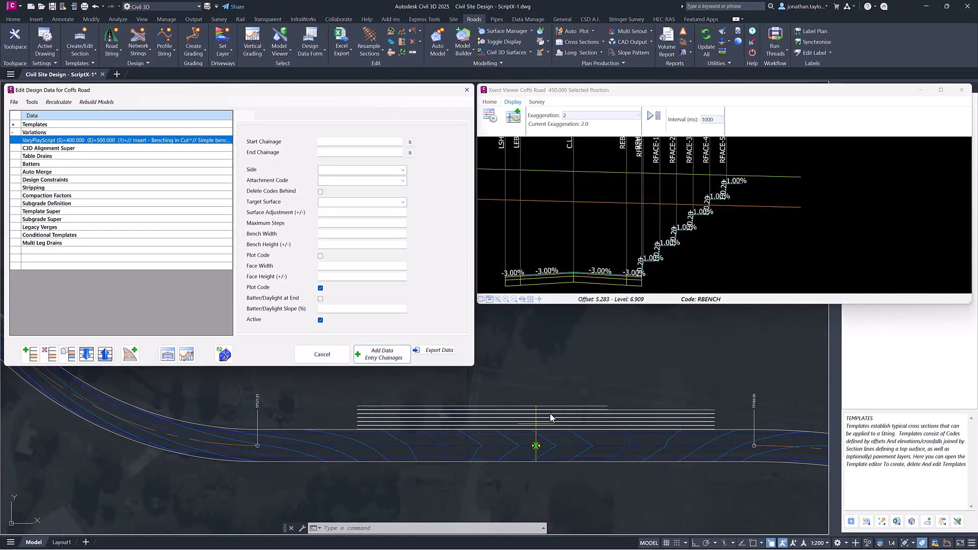
Step: Inspect the benches in the cross section, update the benching variation with 5 maximum steps, and restore the limit to 10
scroll(707, 249, up, 2)
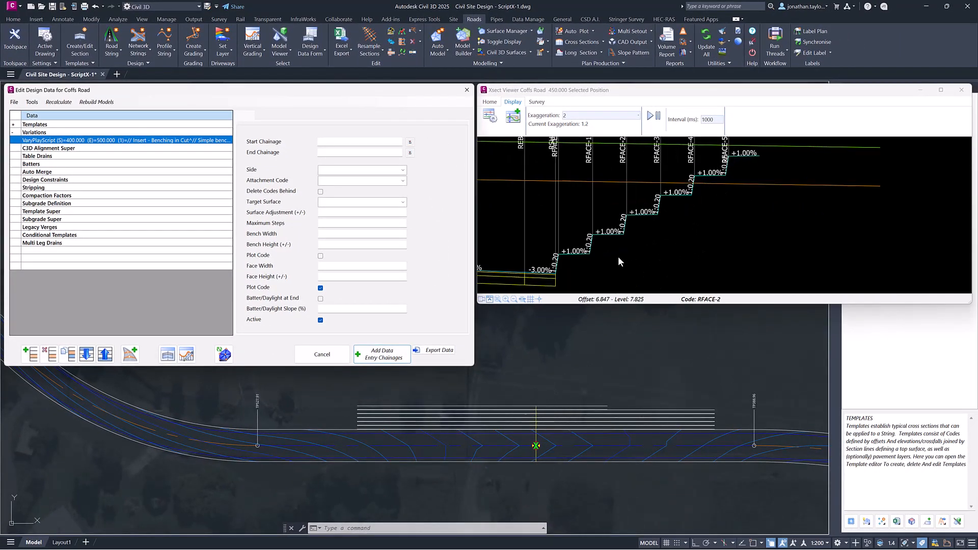
scroll(607, 253, up, 1)
middle_drag(666, 241, 695, 238)
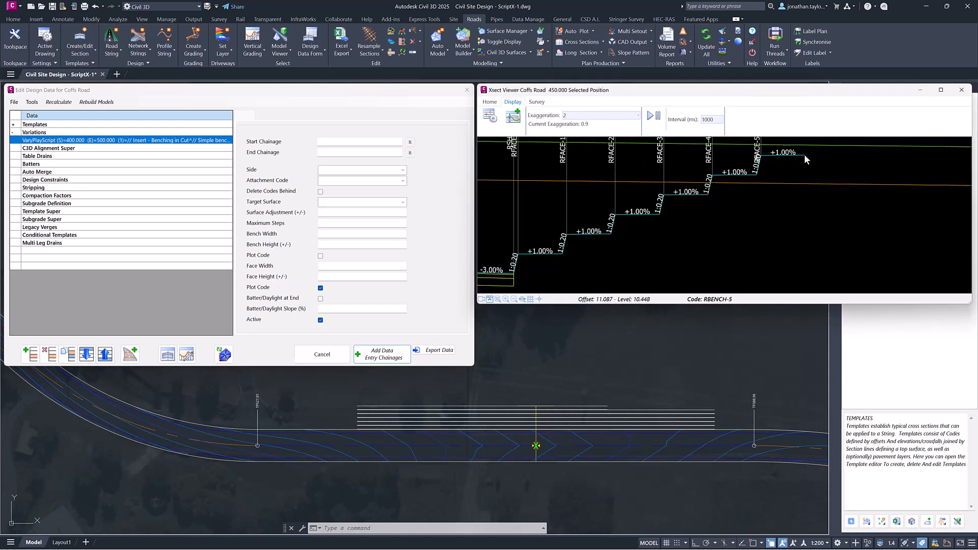
click(758, 164)
click(163, 143)
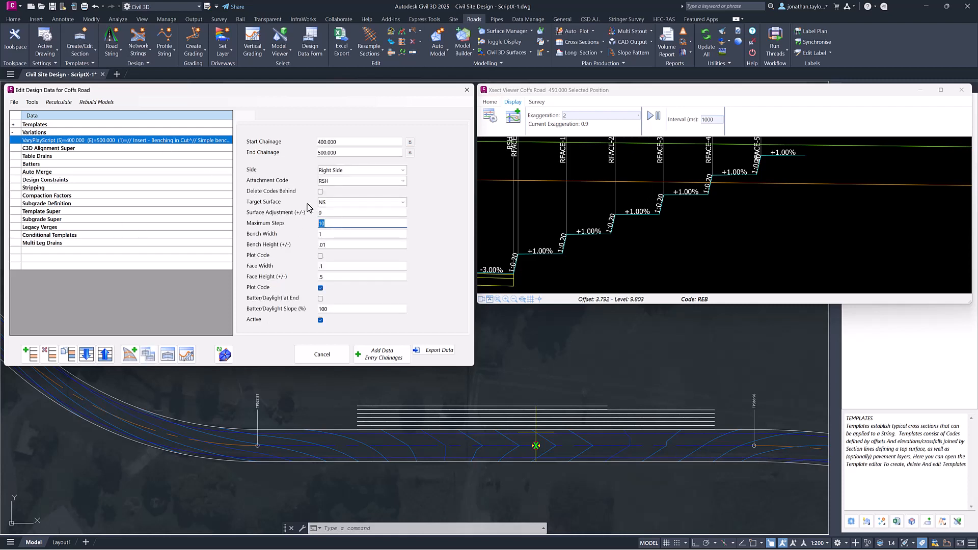
text(5)
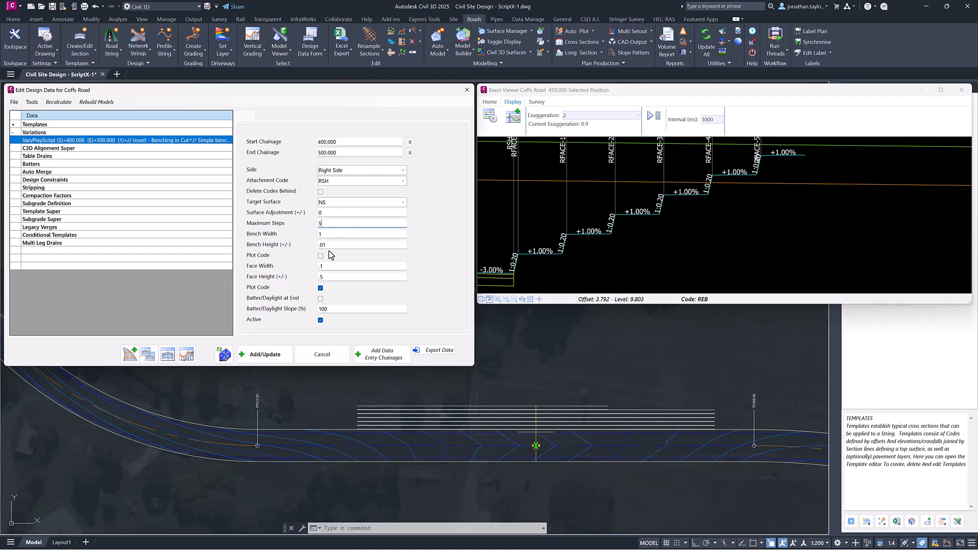
click(271, 356)
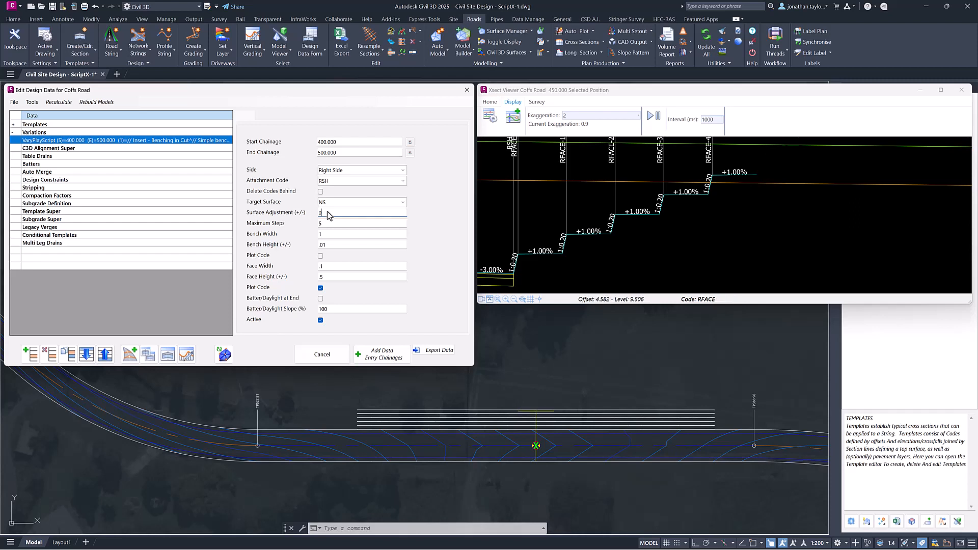
key(Tab)
click(265, 354)
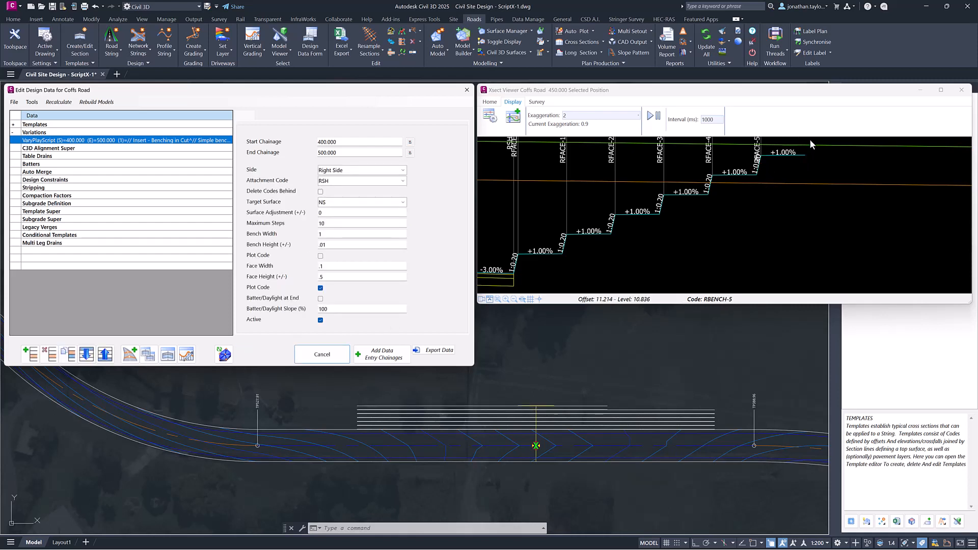
Step: Update the benching variation with a surface adjustment of 1, and set the adjustment back to 0
double_click(324, 213)
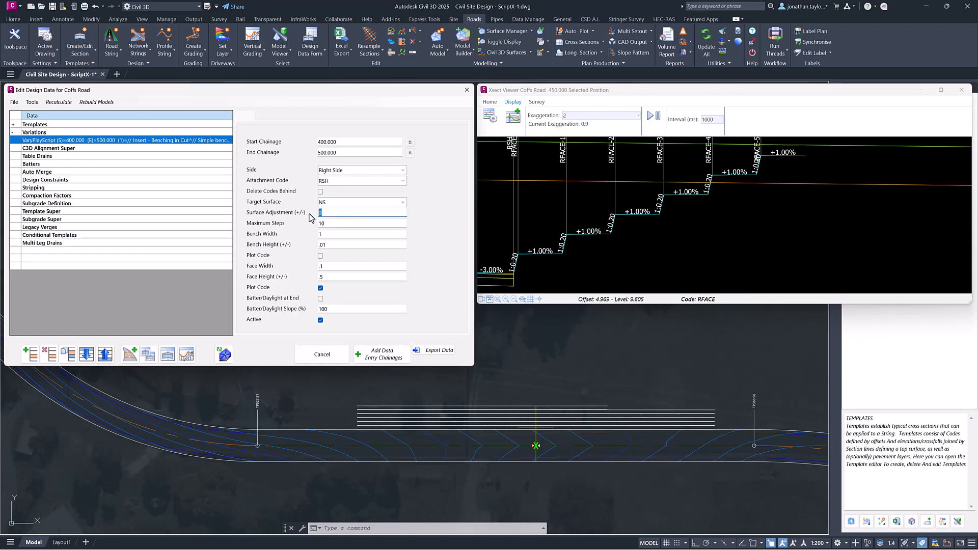
text(1)
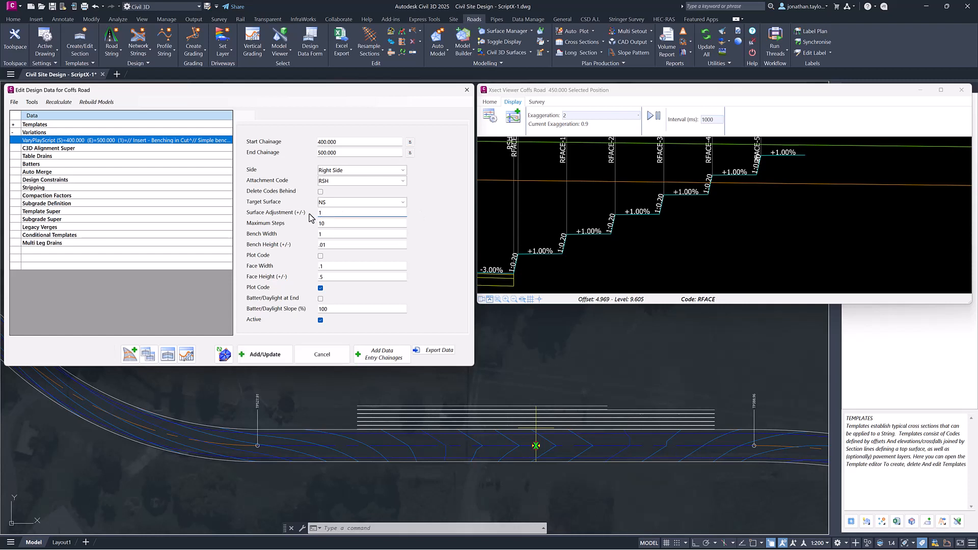
click(277, 356)
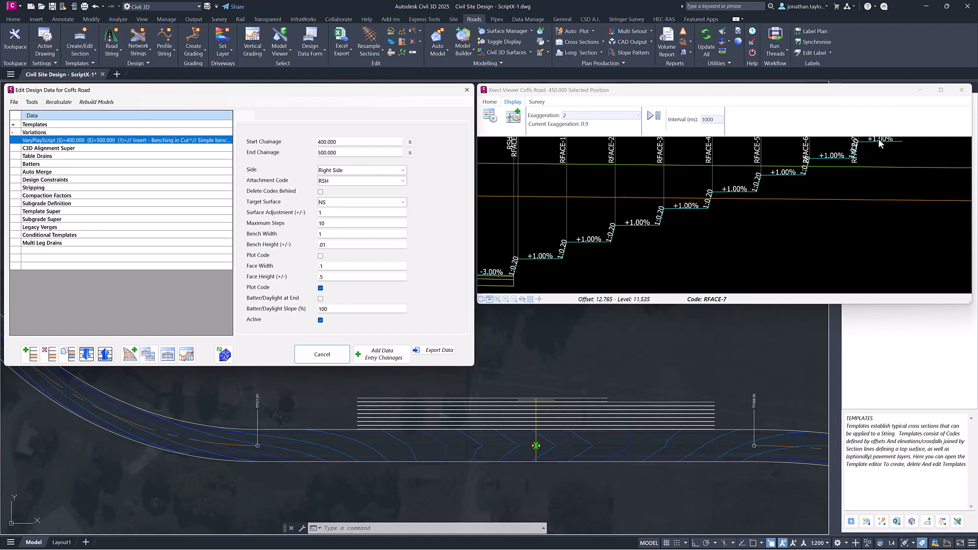
double_click(324, 214)
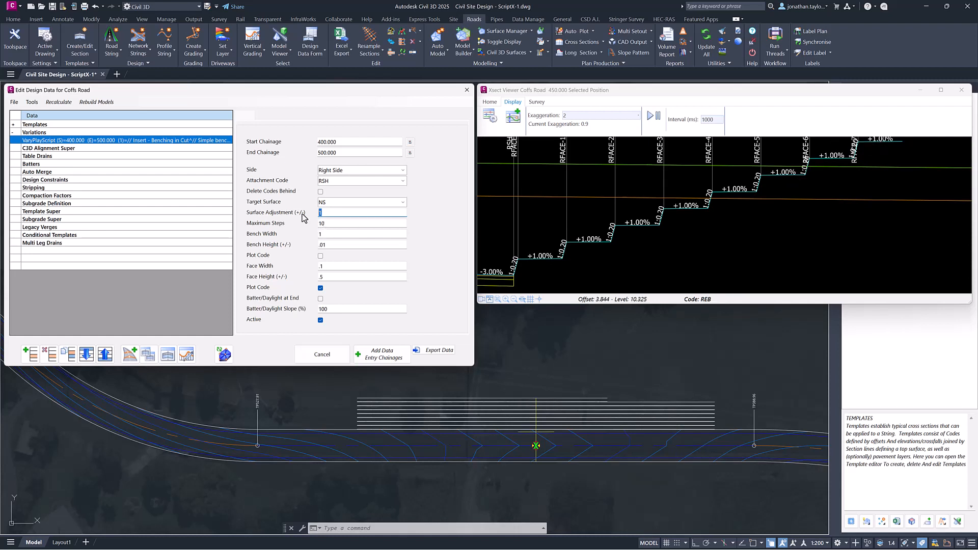
click(265, 354)
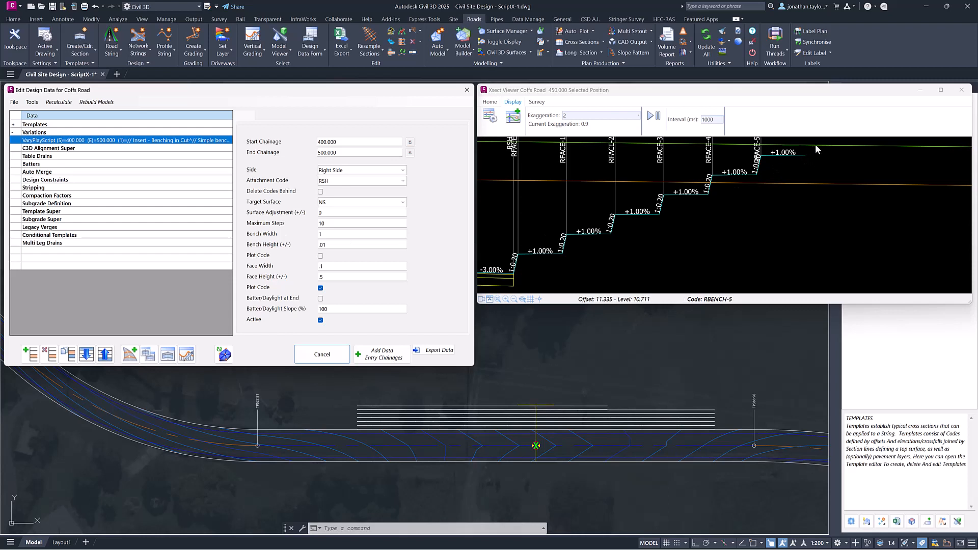
Step: Turn on Batter/Daylight at End for the benching variation and limit its maximum steps to 3
click(321, 299)
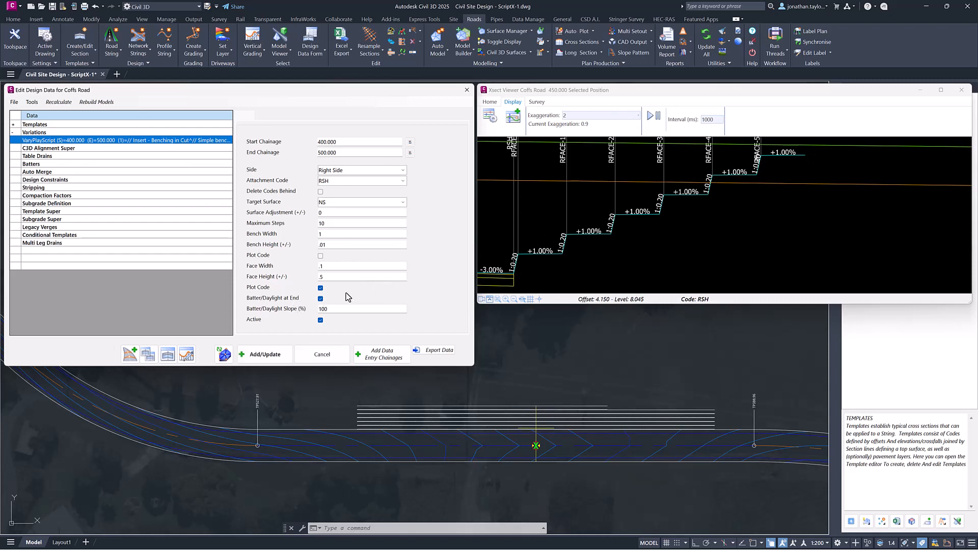
click(262, 356)
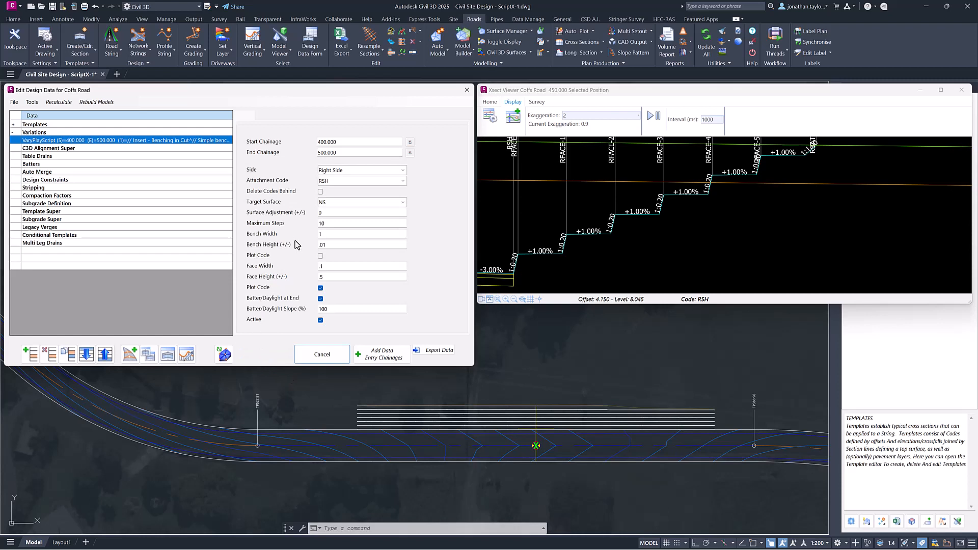
double_click(322, 224)
text(3)
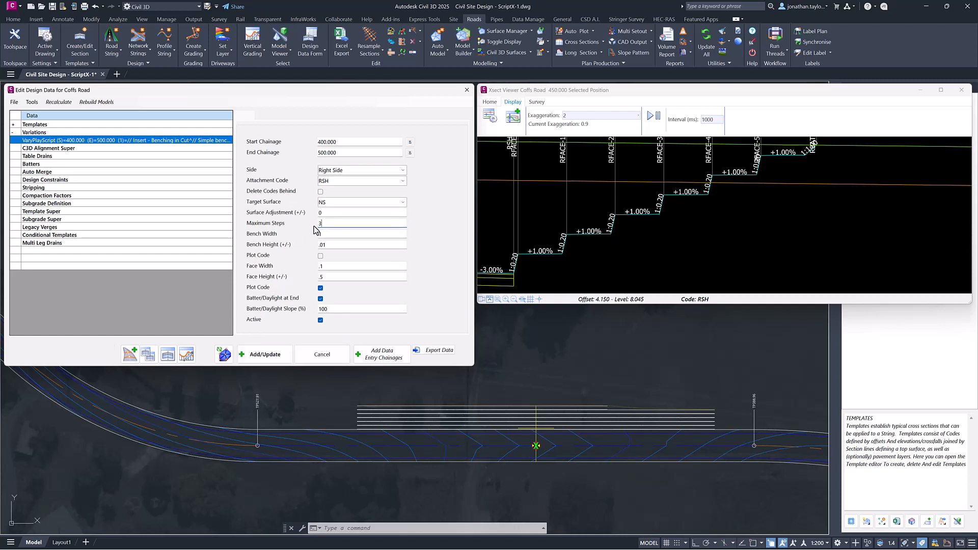
click(275, 357)
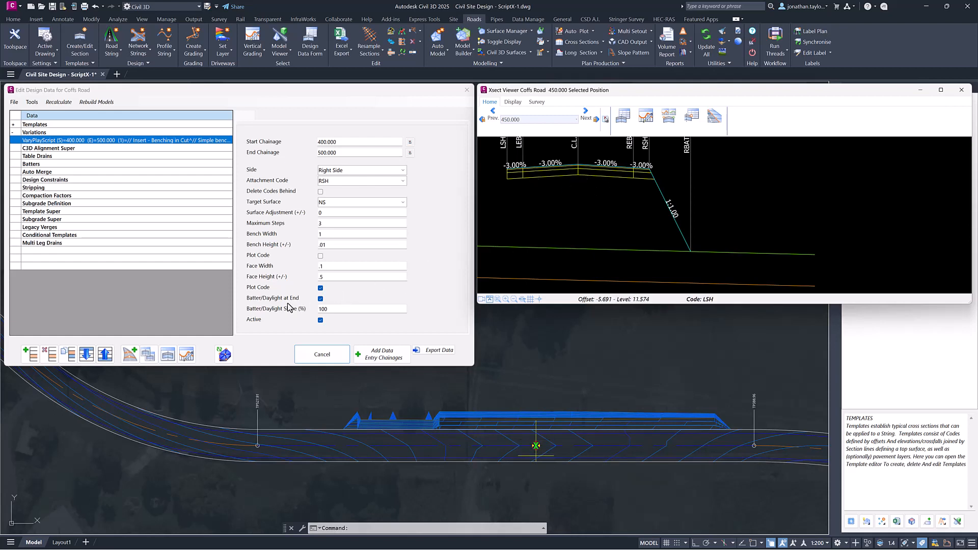
Step: Turn off Batter/Daylight at End and update the benching variation
click(320, 298)
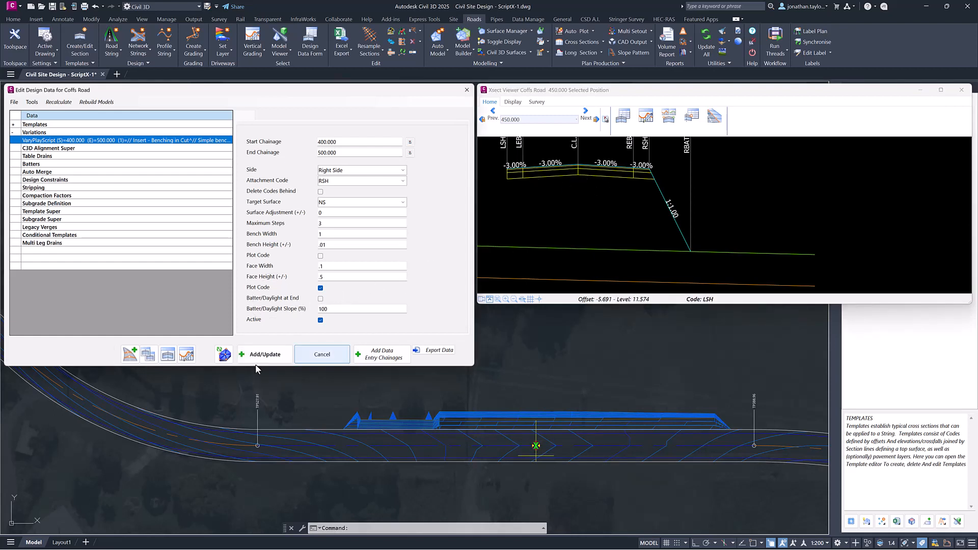
click(267, 355)
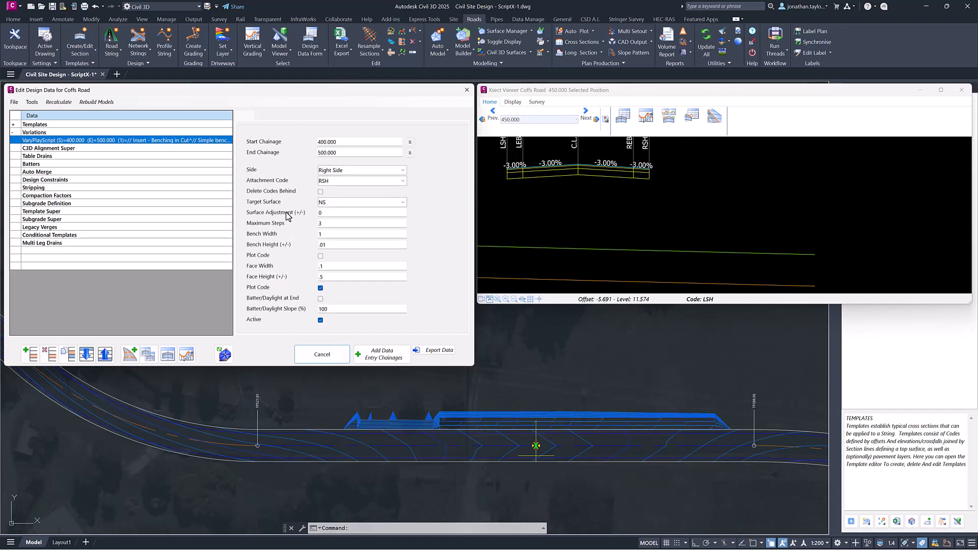
Step: Add a custom variation of the type Insert - Benching in Fill to Coffs Road
double_click(43, 133)
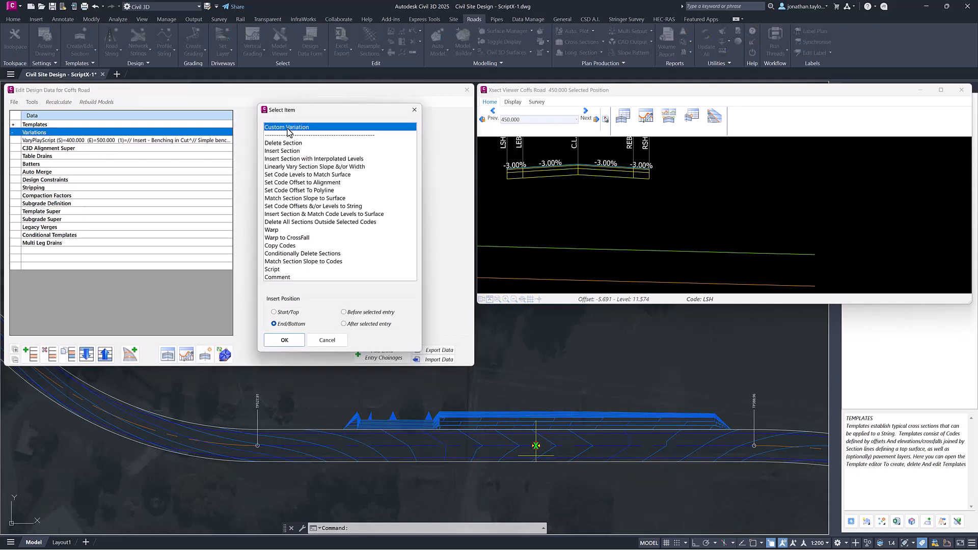
double_click(287, 127)
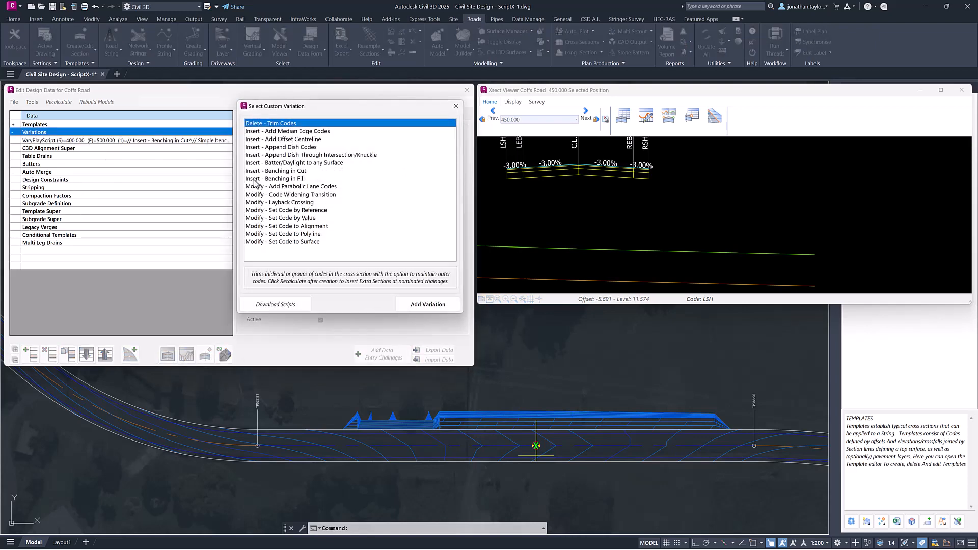
click(300, 179)
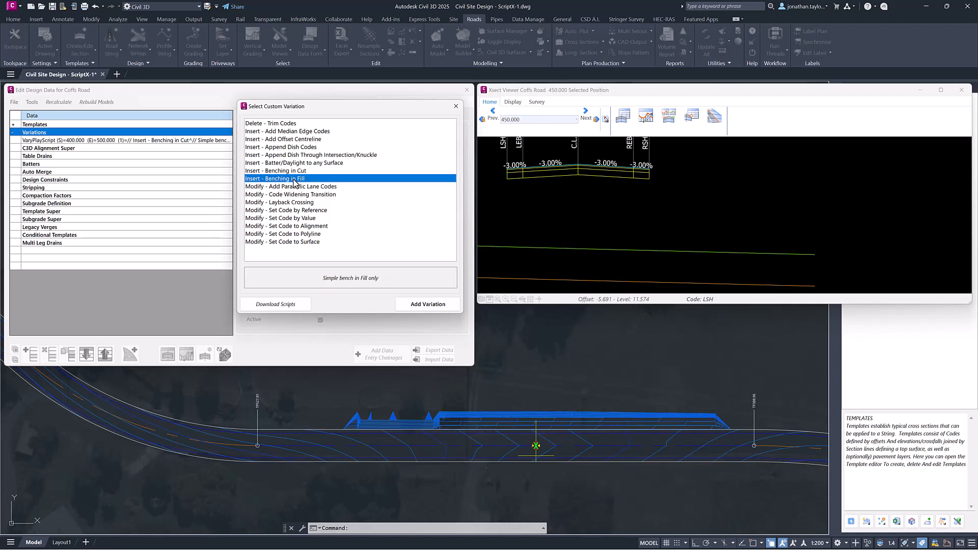
click(421, 305)
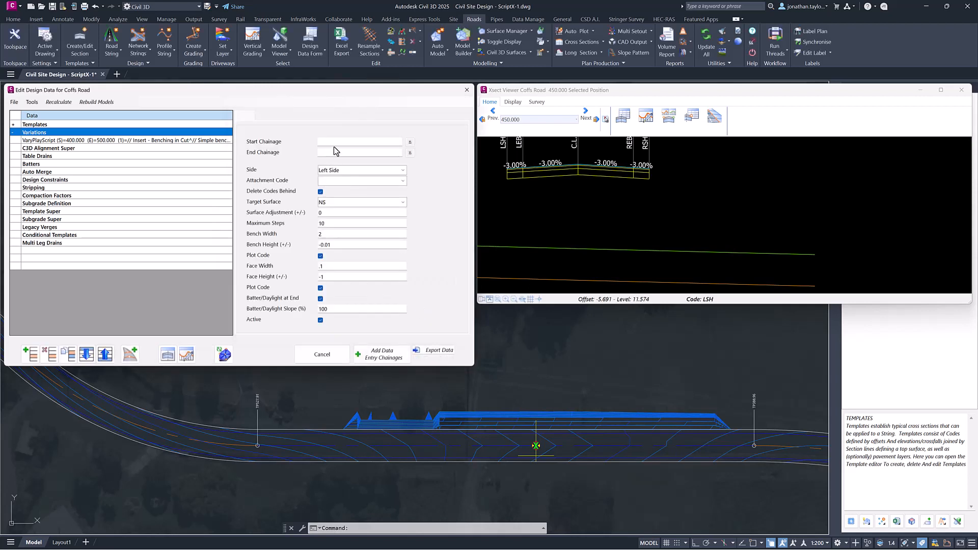
Step: Set the fill benching variation to run from chainage 400 to 500 on the Right Side, attached to code RSH
click(338, 141)
text(400)
key(Tab)
text(500)
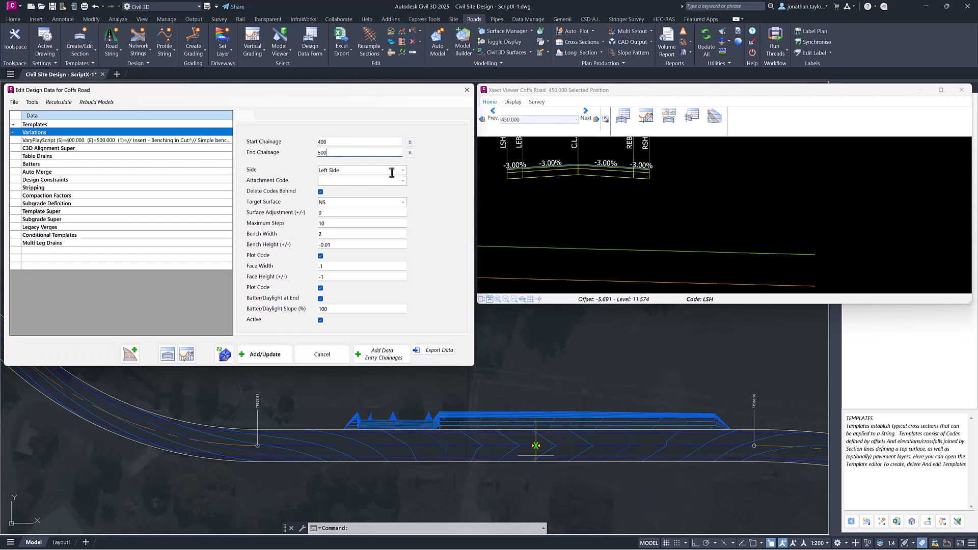
key(Tab)
click(403, 173)
click(366, 185)
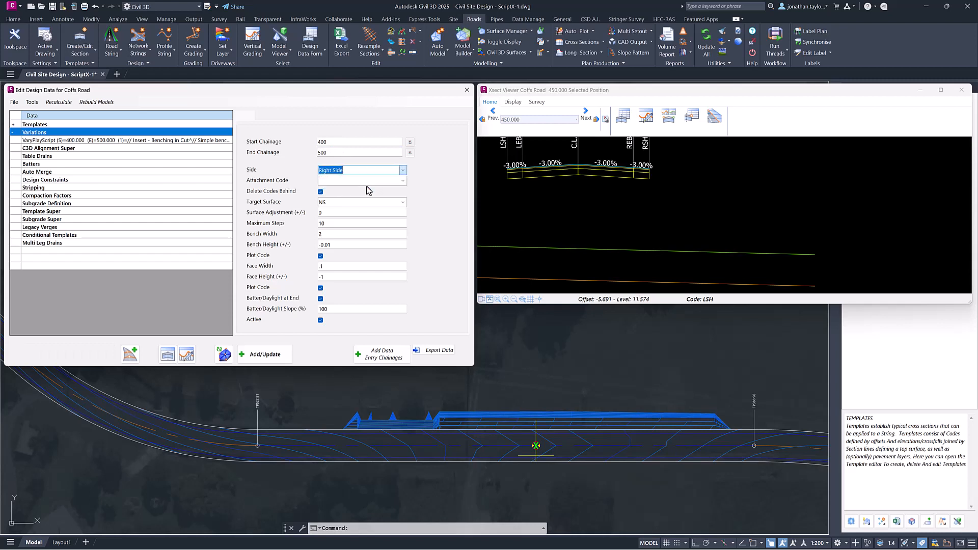
click(403, 181)
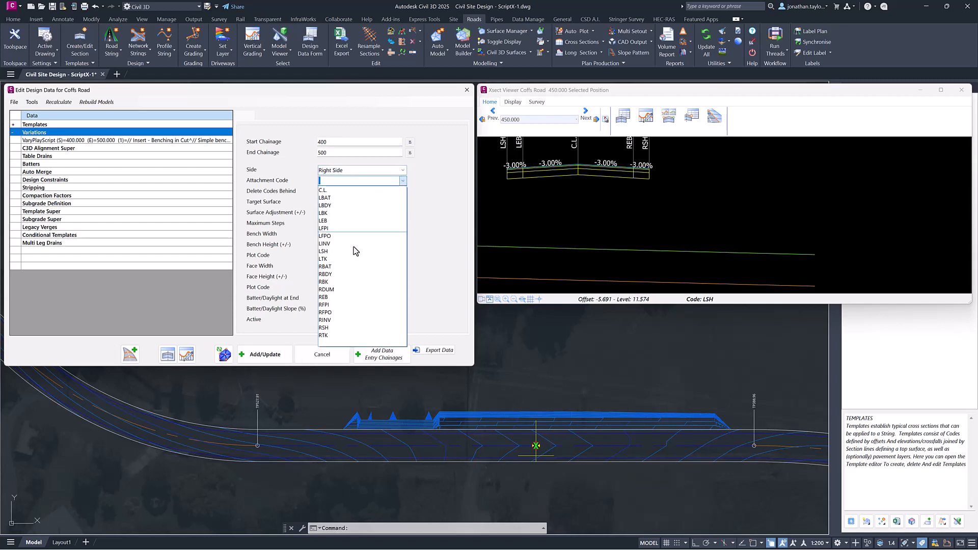
click(324, 327)
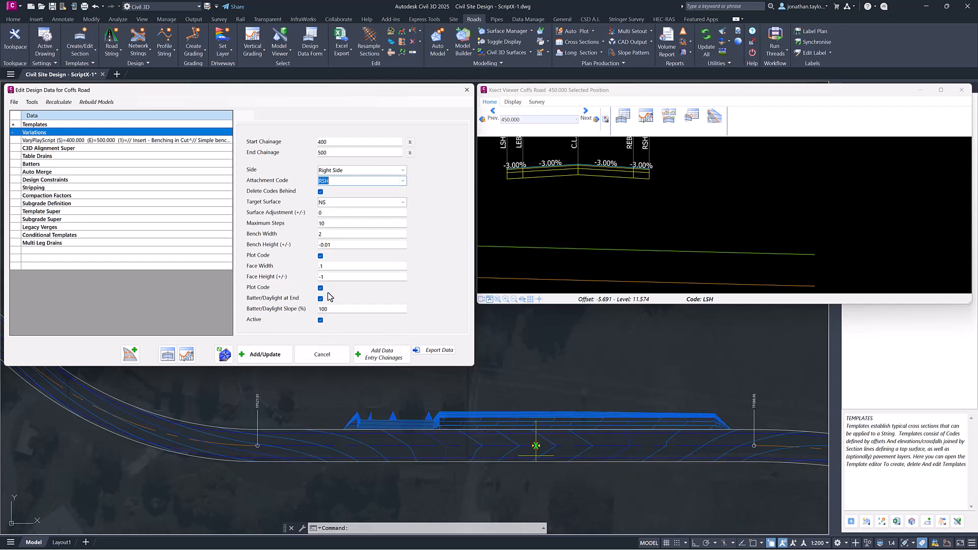
Step: Turn off Delete Codes Behind and the bench's Plot Code, set the bench width to 1, and add the fill benching variation
click(320, 192)
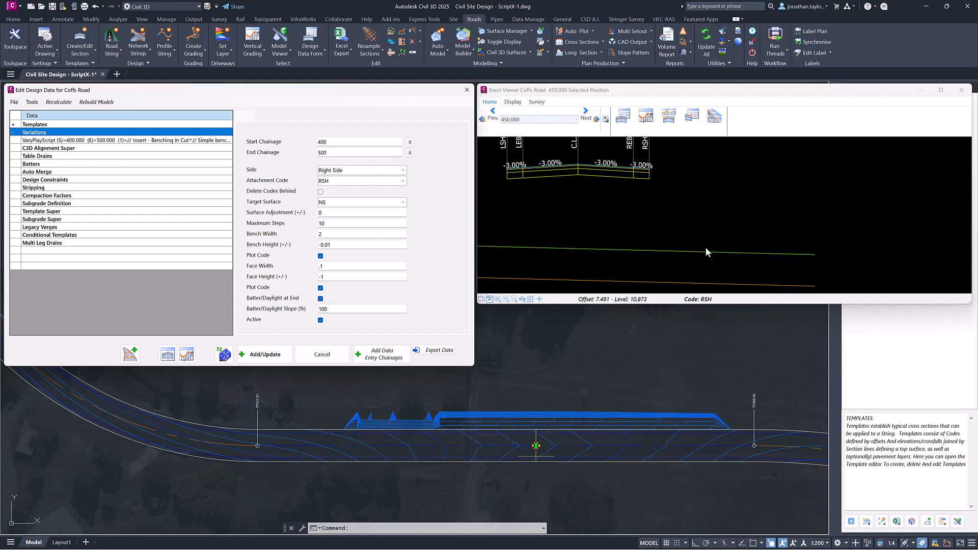
double_click(327, 235)
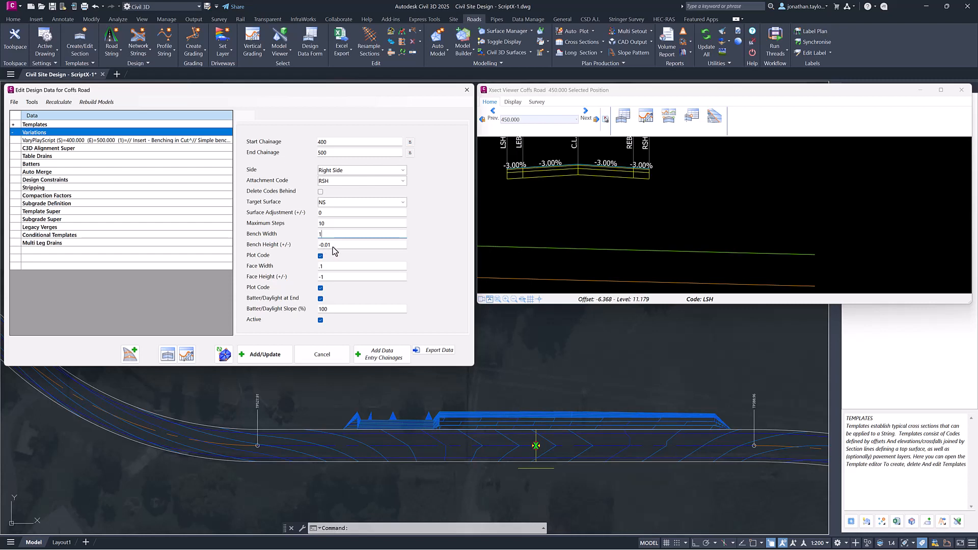
click(331, 278)
click(320, 257)
click(266, 355)
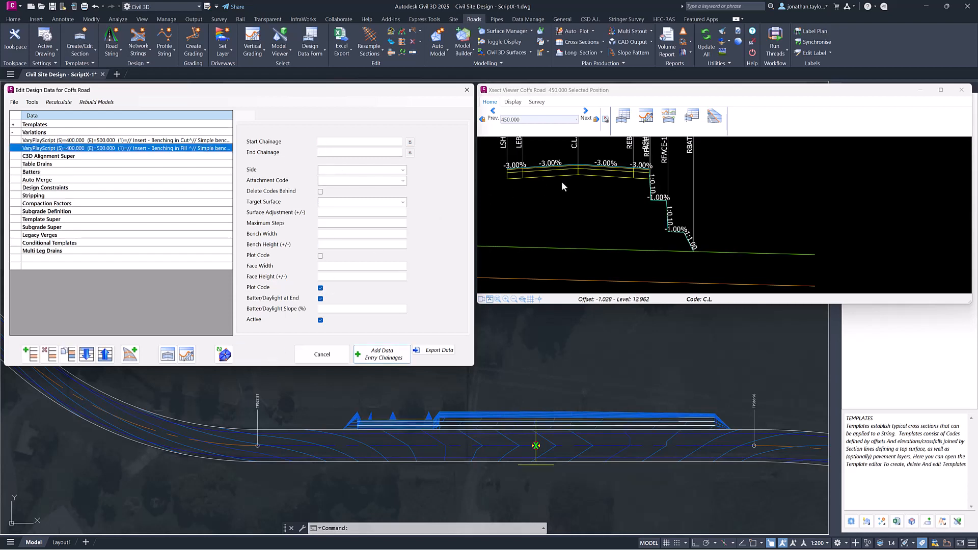
Step: Update the fill benching variation without Batter/Daylight at End, then update it with the option turned back on
scroll(611, 199, up, 3)
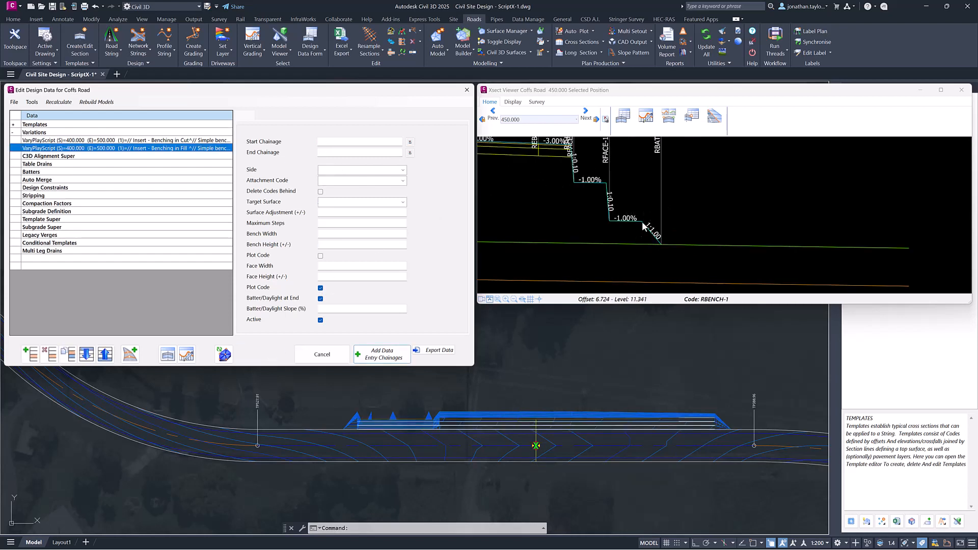
click(641, 223)
click(650, 252)
click(320, 298)
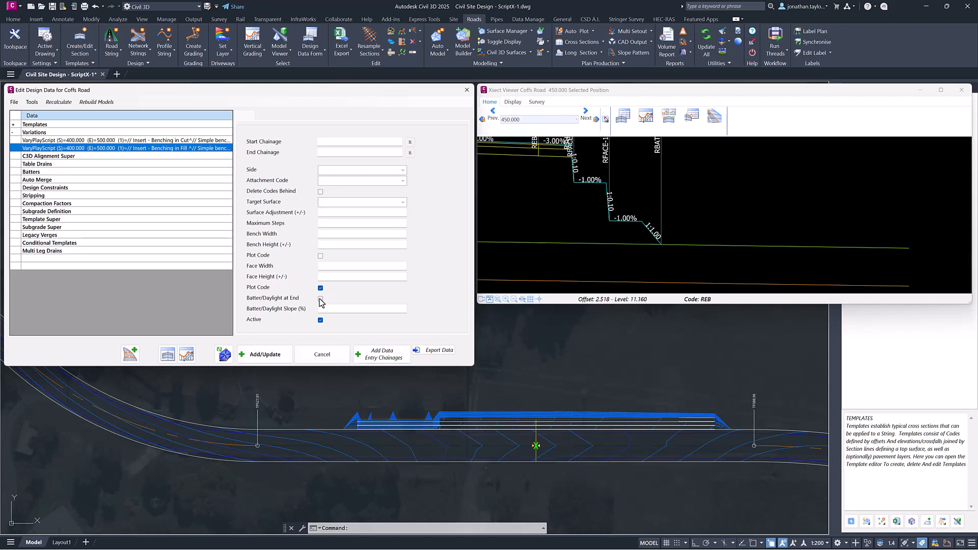
click(278, 349)
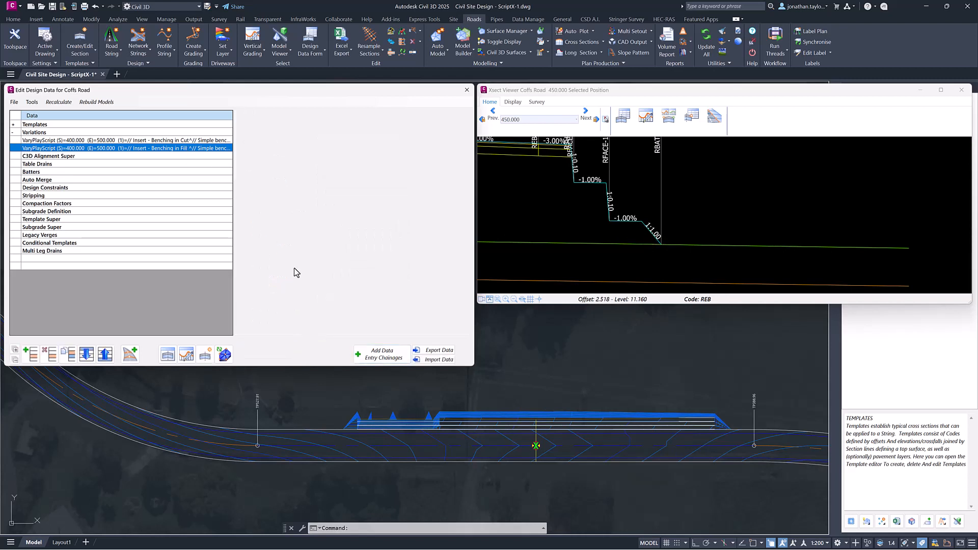
click(279, 359)
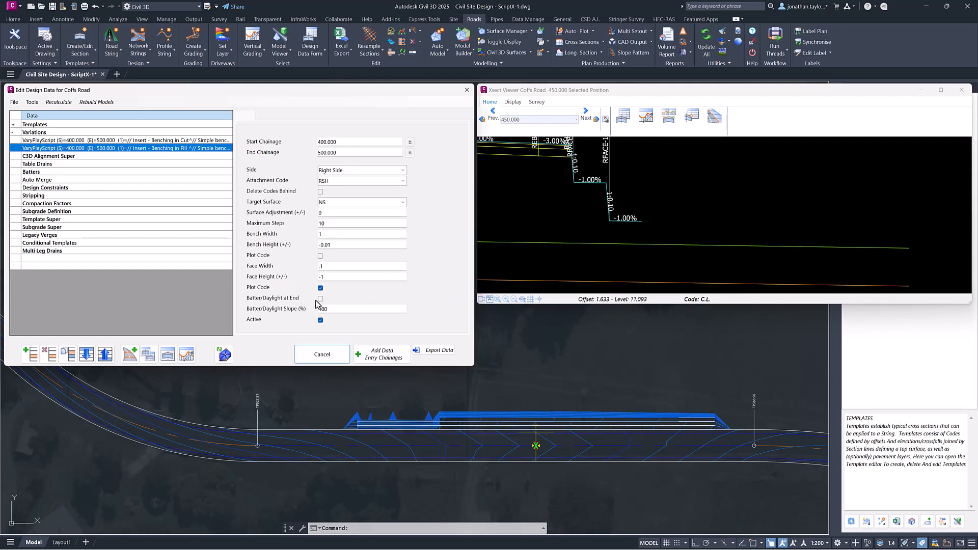
click(277, 359)
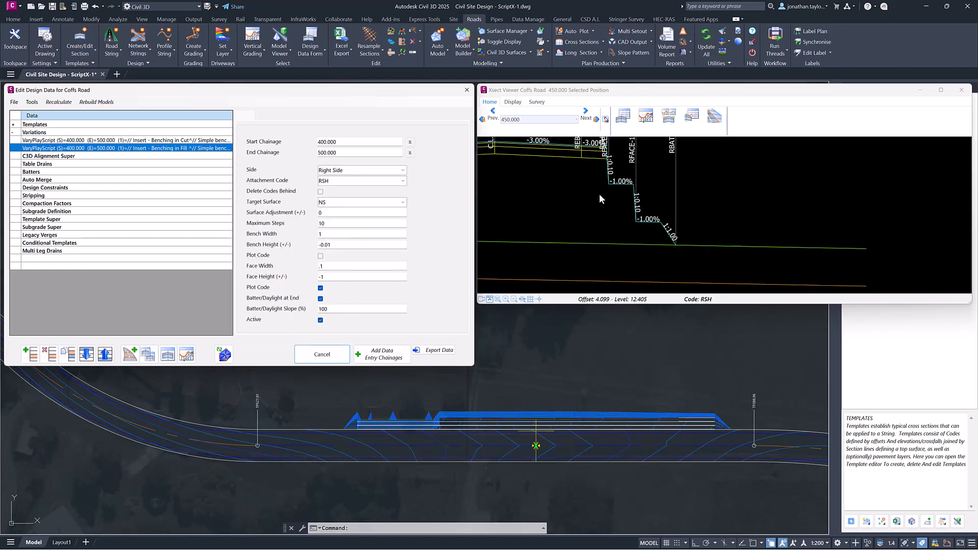
shift+scroll(599, 194, down, 1)
shift+scroll(632, 195, up, 2)
shift+scroll(657, 195, up, 2)
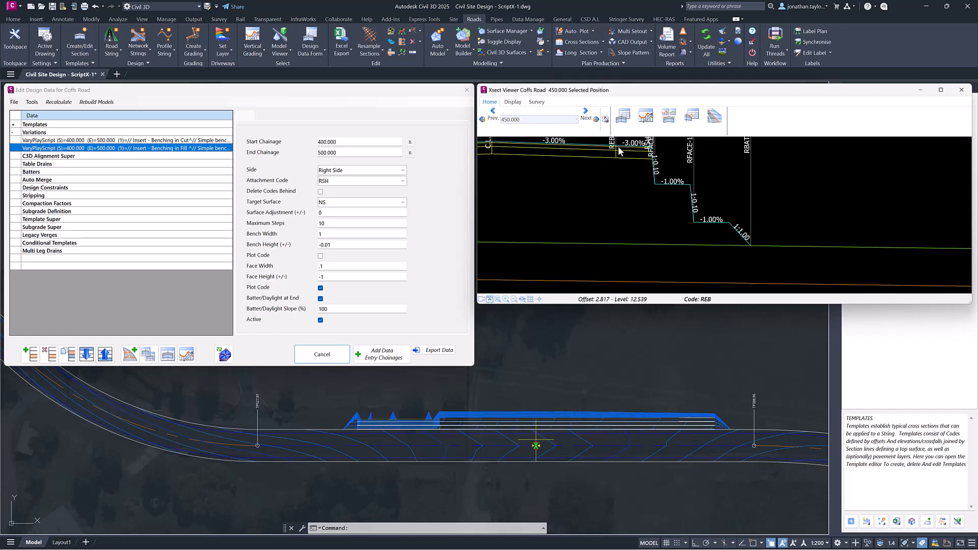
Step: Lower all IPs of the Coffs Road vertical profile by one level difference and close the vertical grading editor
click(644, 120)
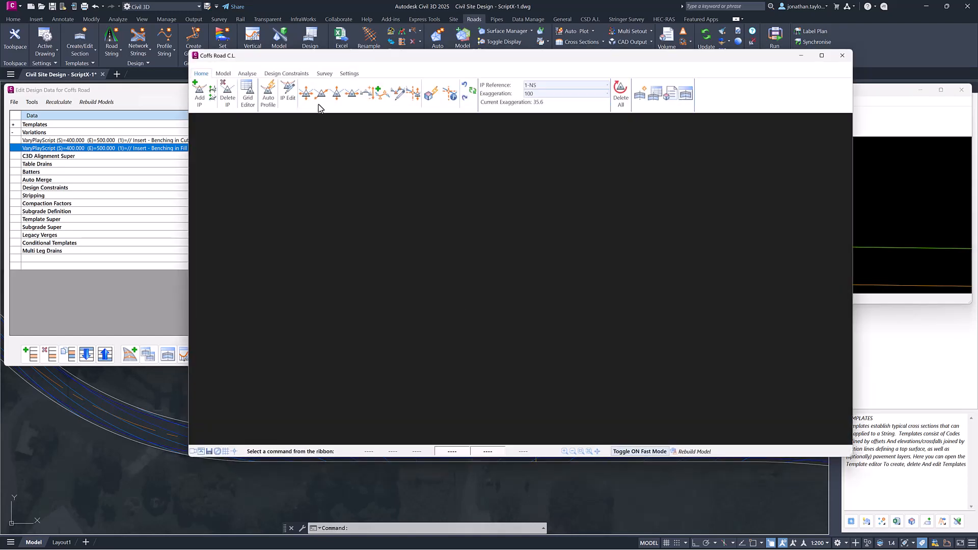
click(368, 94)
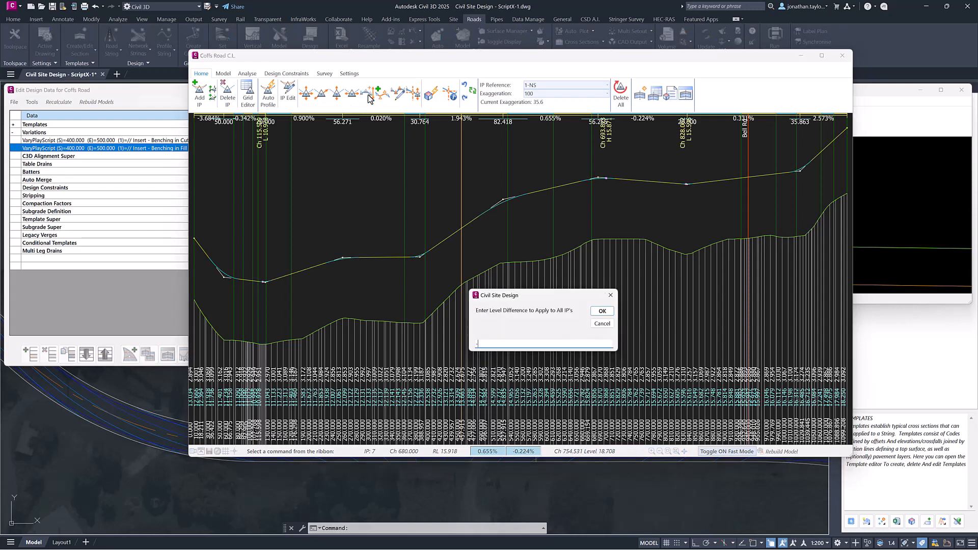
click(602, 310)
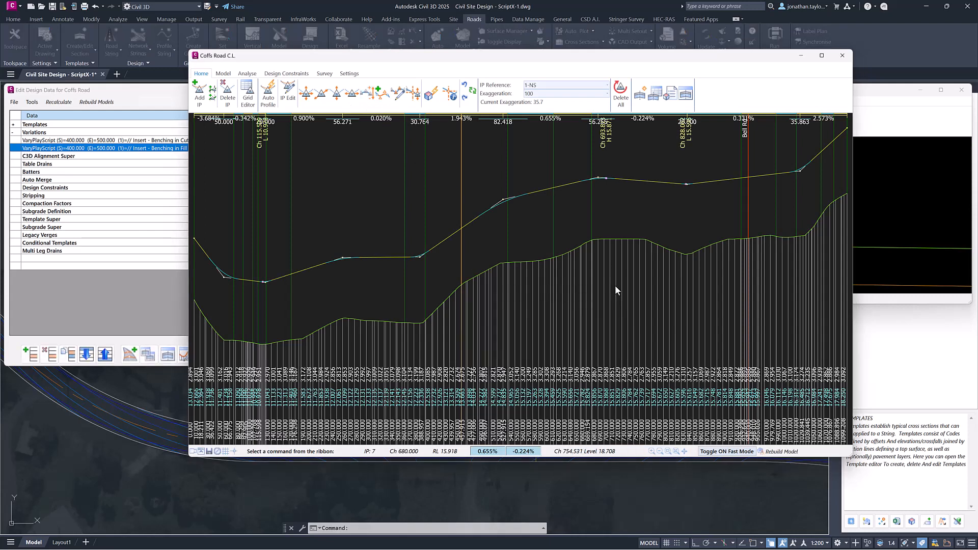
click(842, 55)
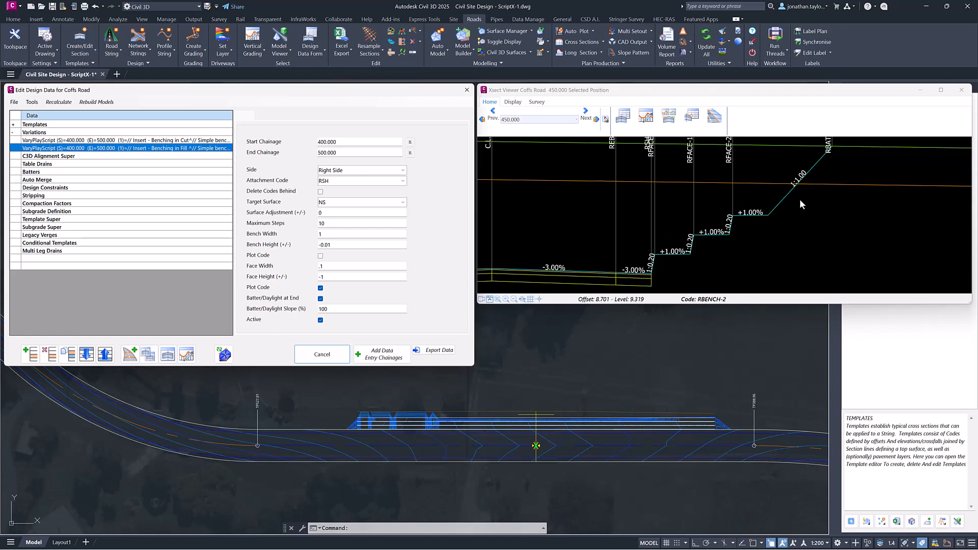
Step: Open the 3D model viewer and examine the benches beside Coffs Road
click(225, 354)
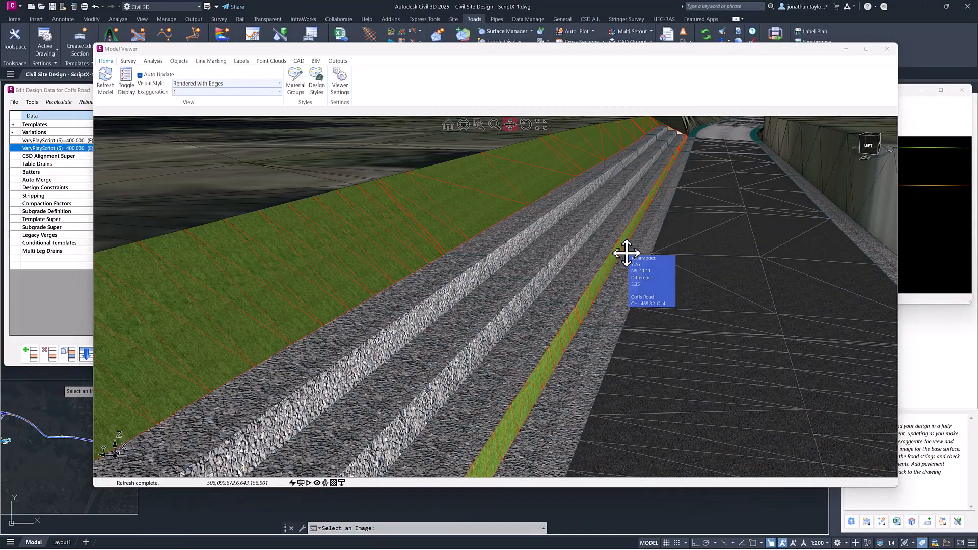
middle_drag(563, 313, 528, 288)
mouse_move(483, 257)
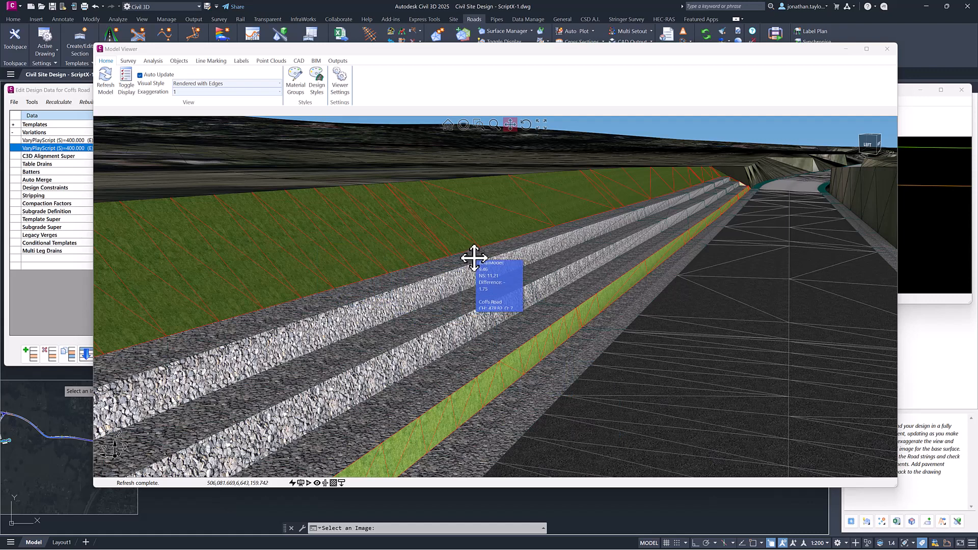
Step: Assign the Gravel material group to the BAT,BENCH-2,BENCH-2 triangles of the batter above the benches
right_click(478, 221)
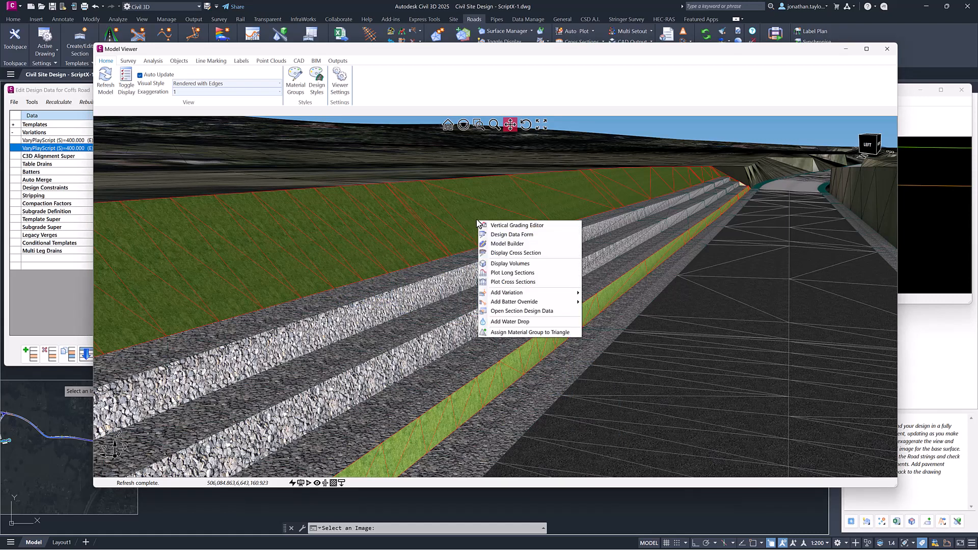
click(520, 335)
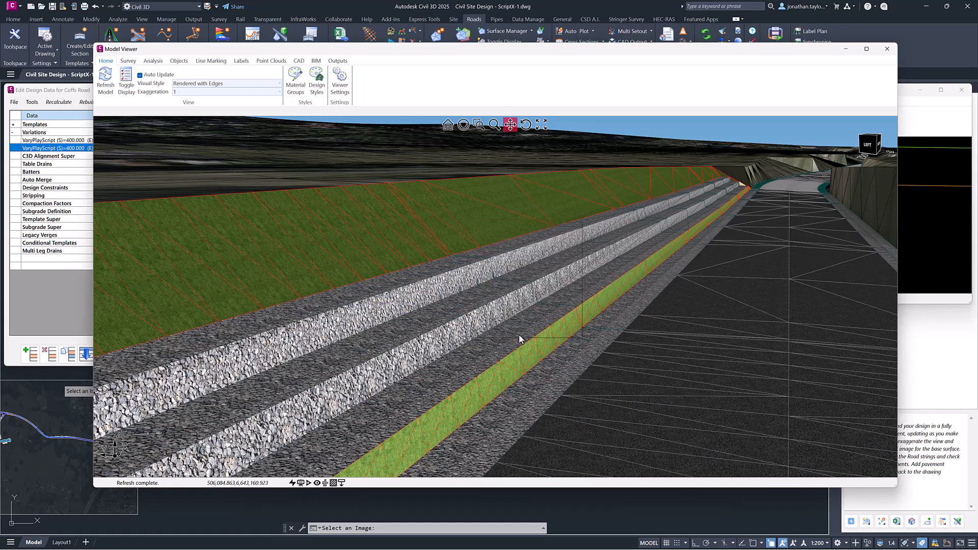
click(483, 276)
click(770, 253)
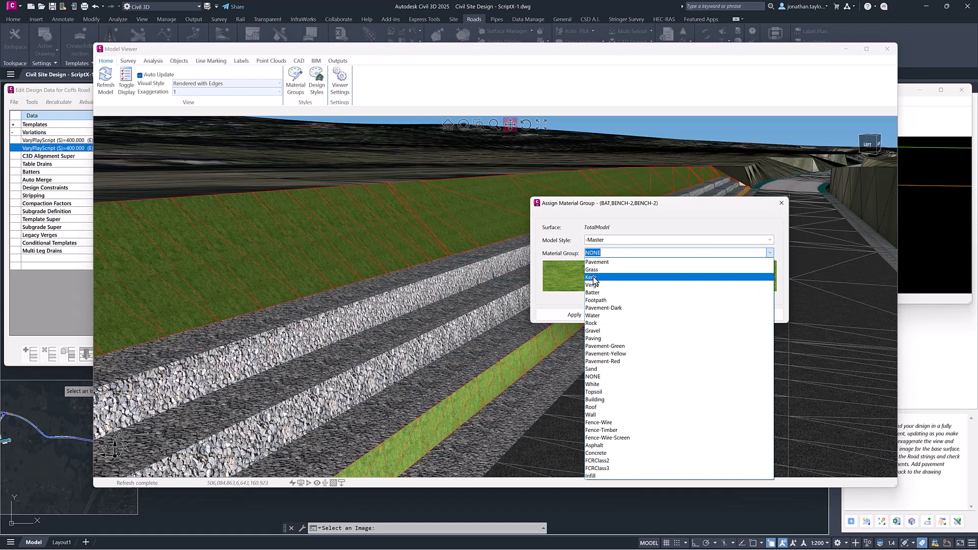
click(594, 330)
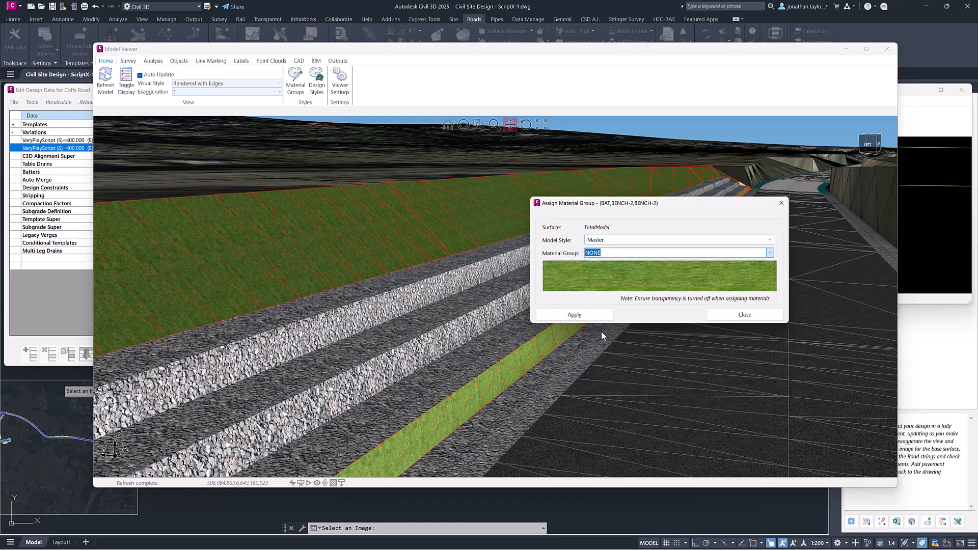
click(587, 318)
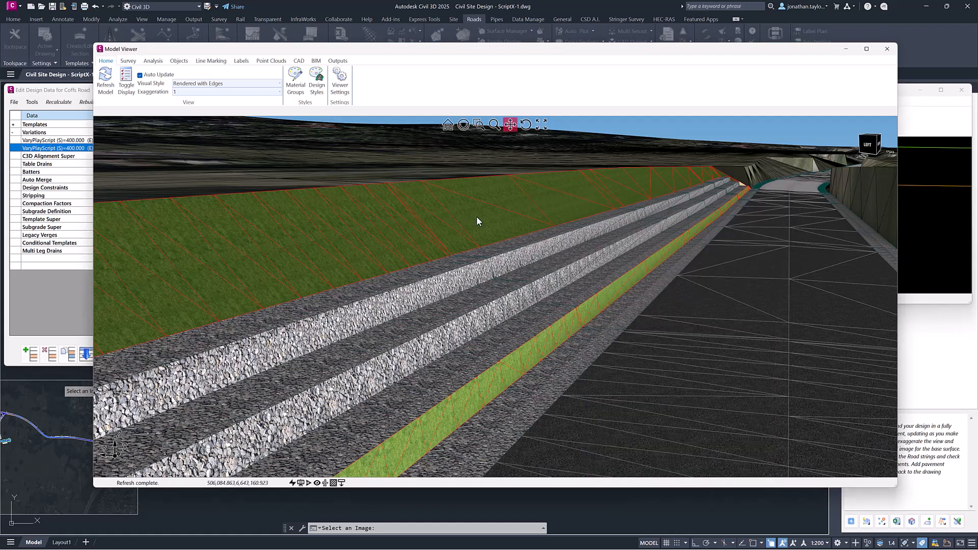
Step: Assign the Paving material group to the BAT,BAT,BENCH-2 triangles of the batter above the benches
right_click(496, 197)
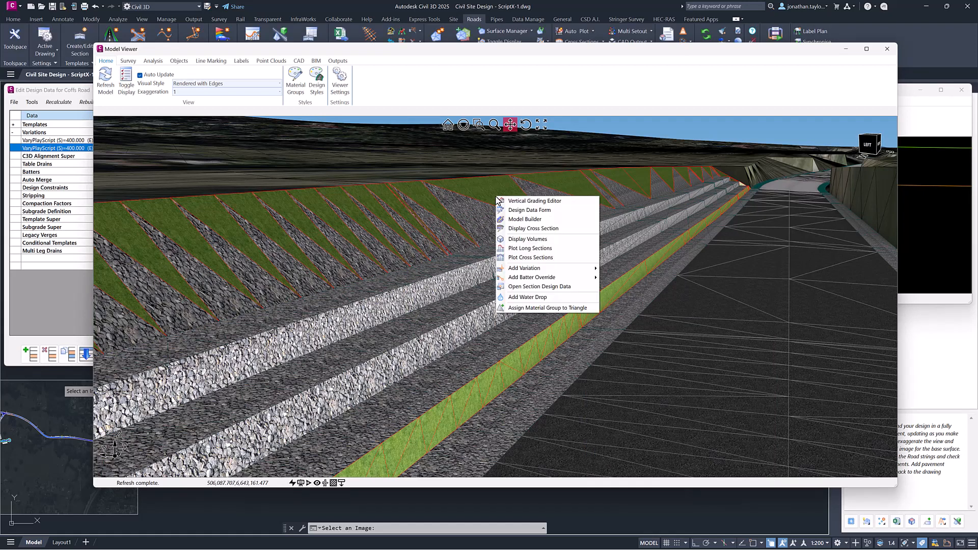
click(537, 311)
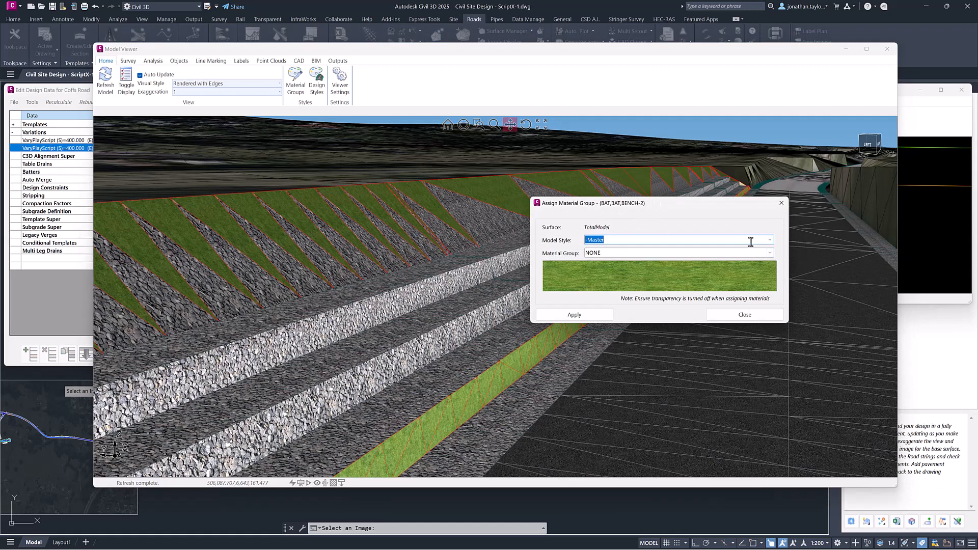
click(769, 253)
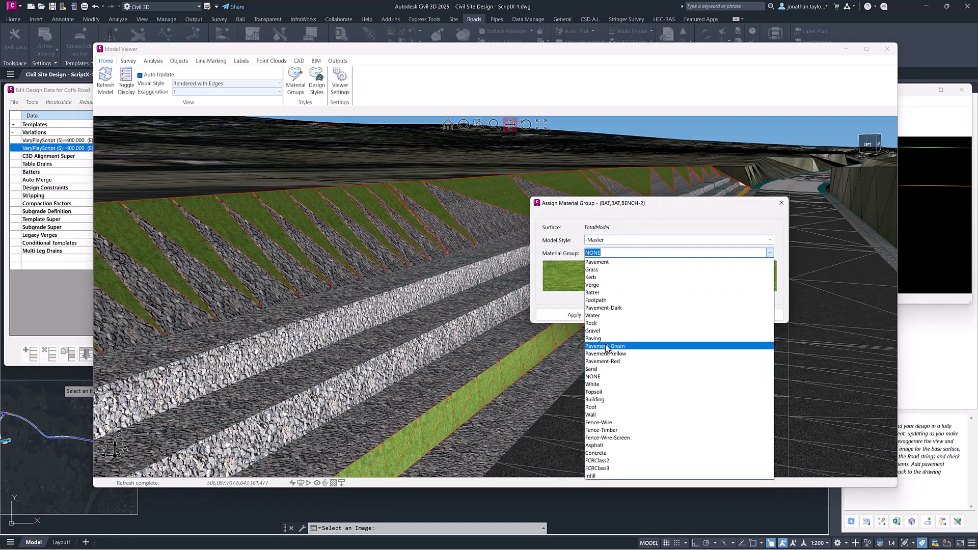
click(598, 338)
click(580, 313)
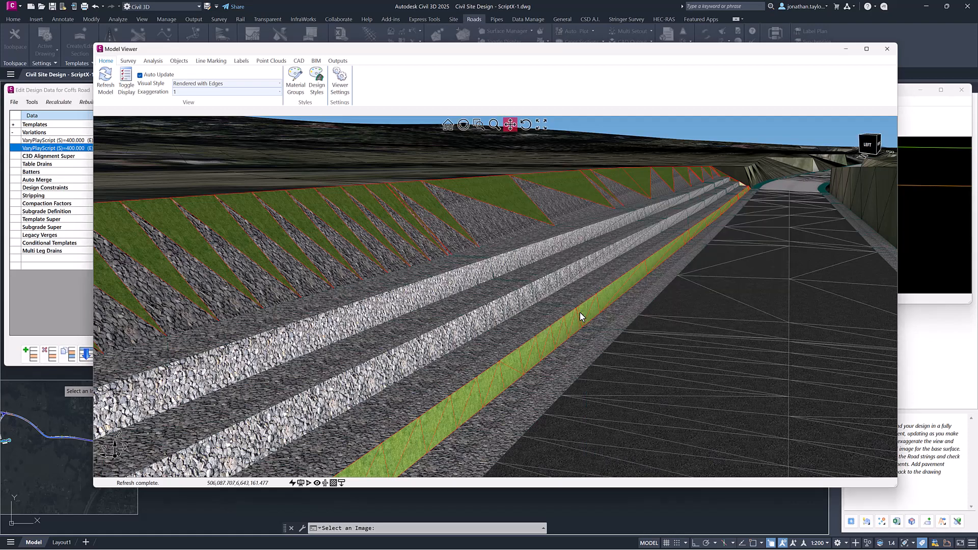